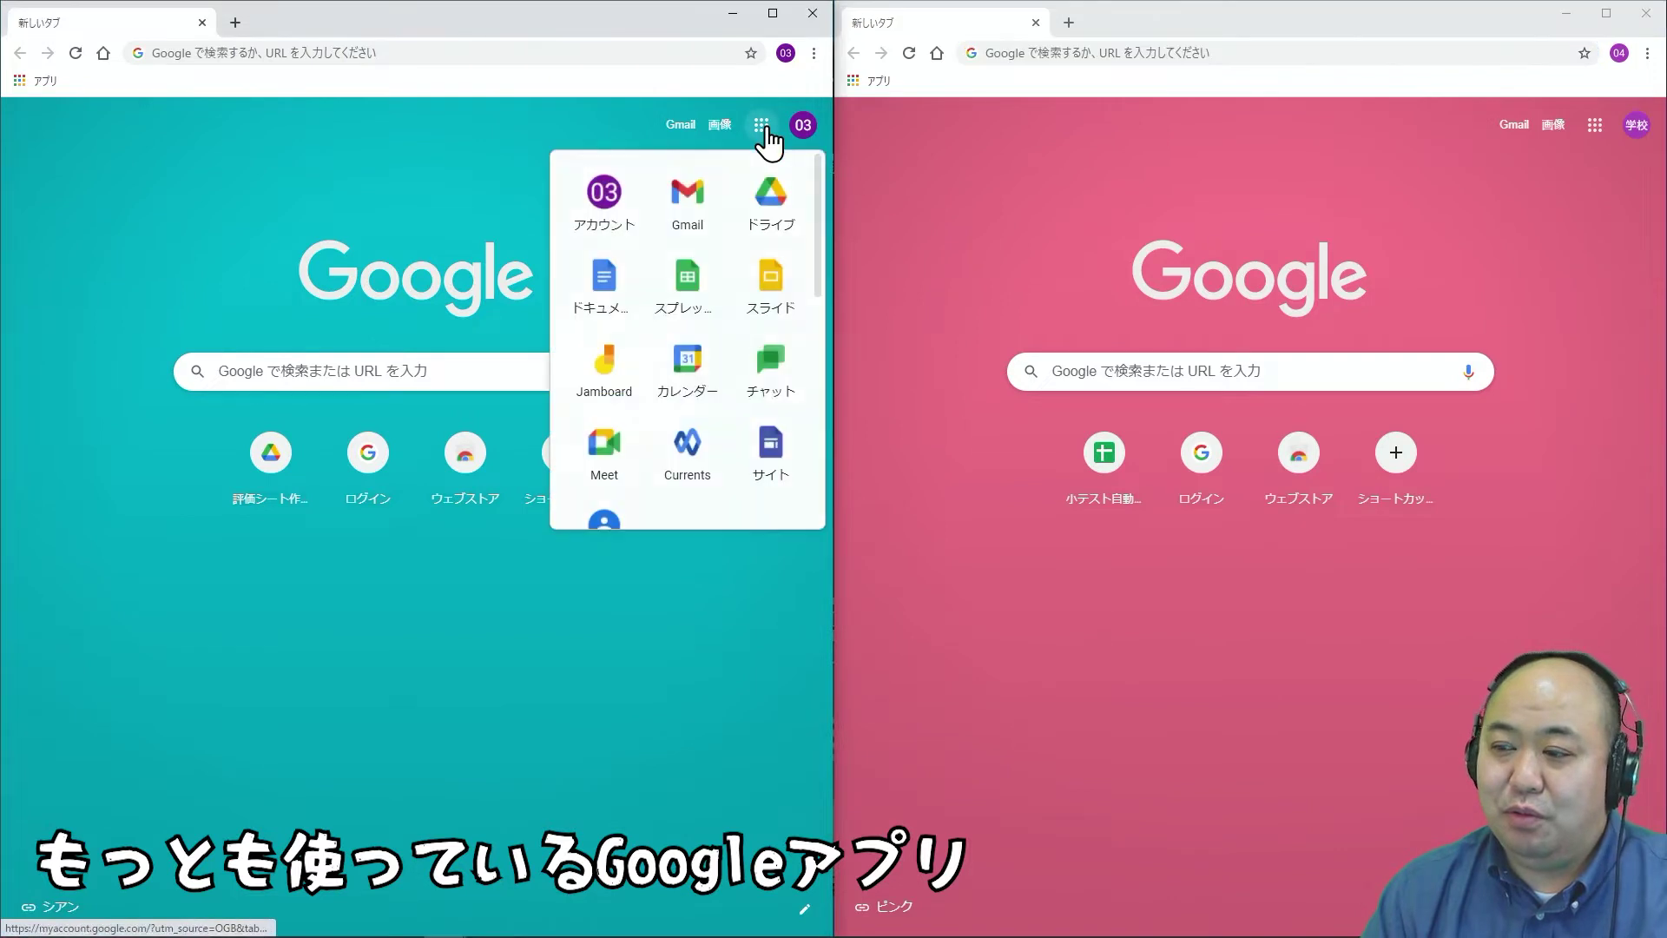
Open Google Keep from the teacher account's Google apps
{"action": "scroll", "coordinate": [707, 287], "scroll_direction": "down", "scroll_amount": 5}
{"action": "scroll", "coordinate": [708, 289], "scroll_direction": "down", "scroll_amount": 1}
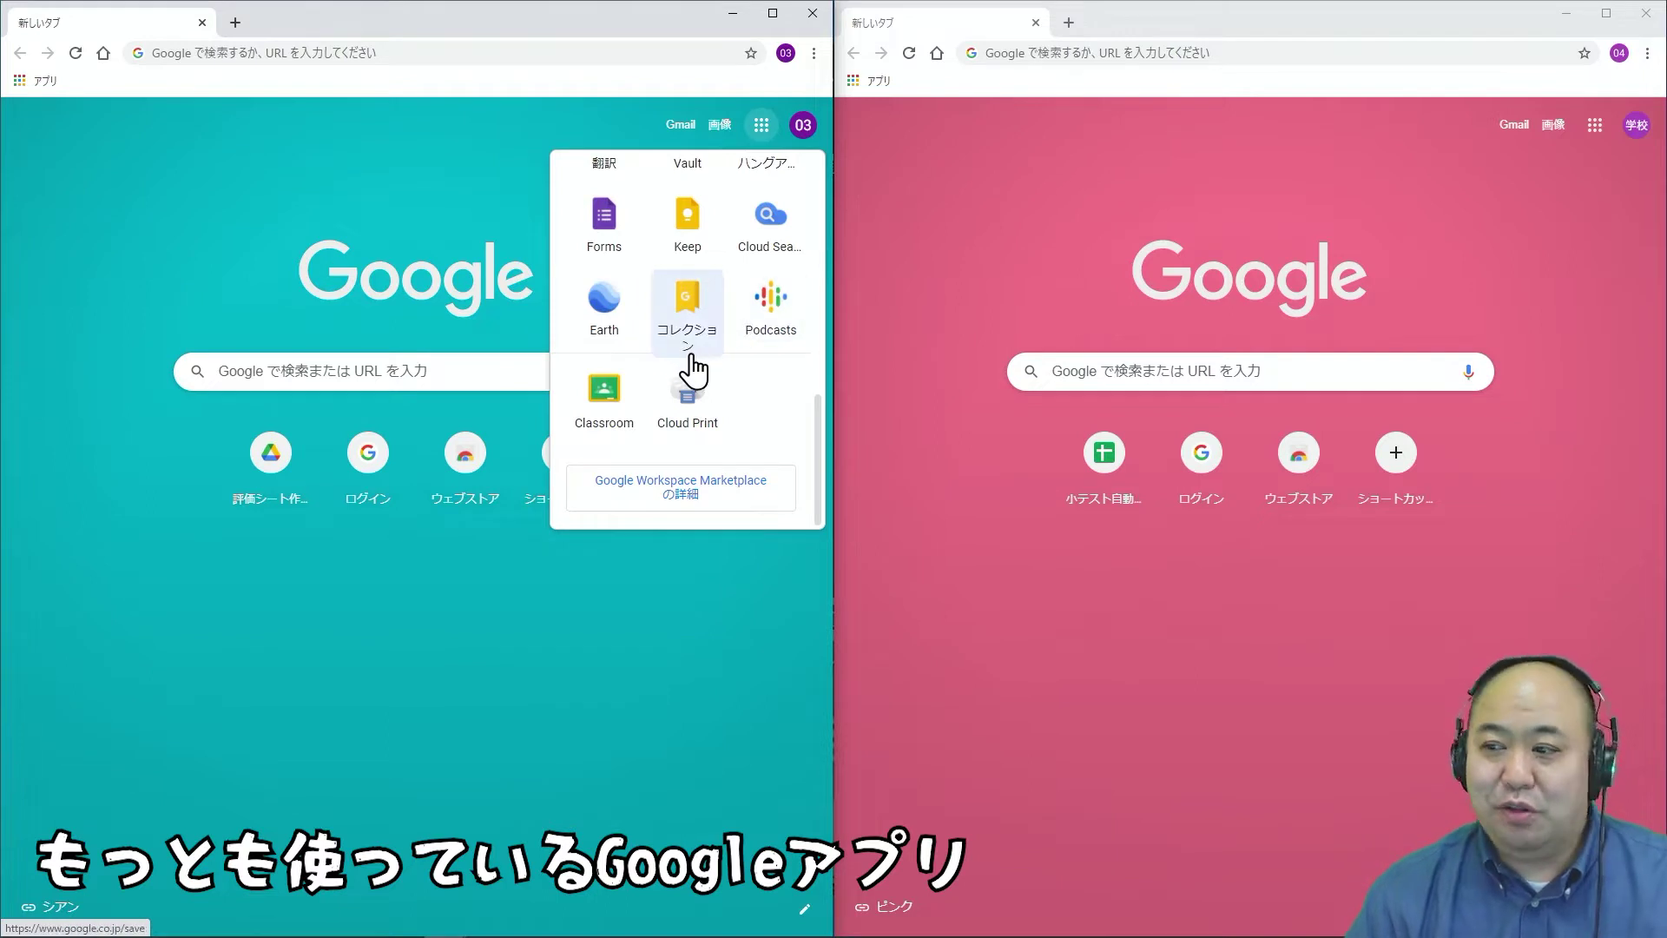
{"action": "scroll", "coordinate": [781, 416], "scroll_direction": "up", "scroll_amount": 2}
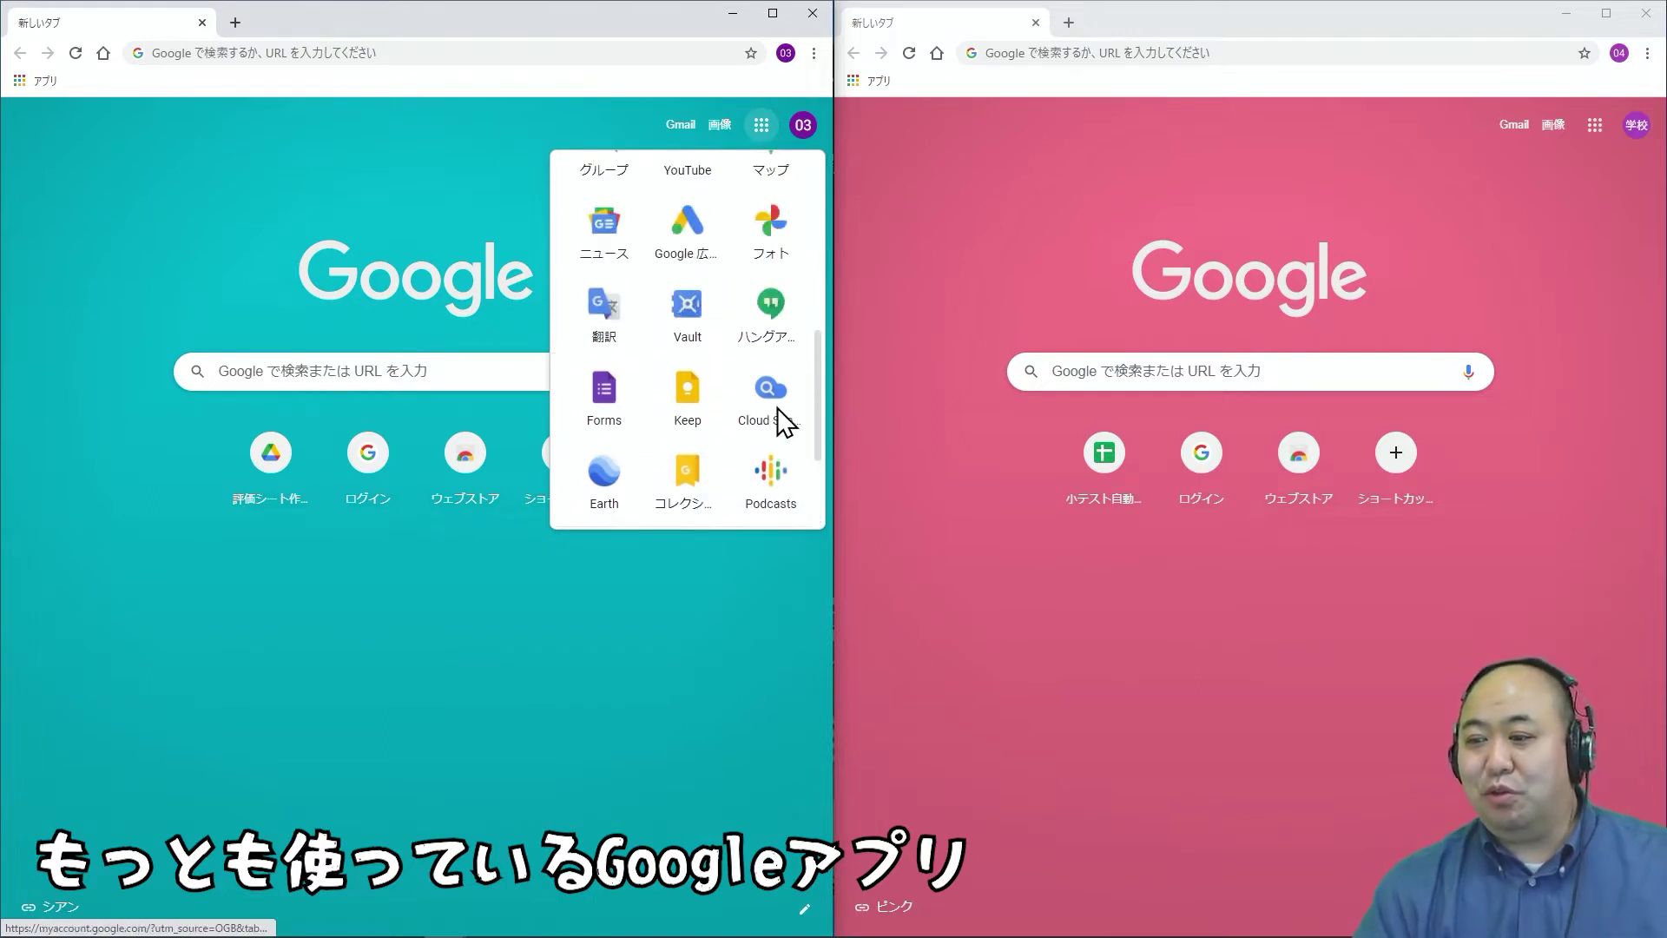
{"action": "left_click", "coordinate": [700, 401]}
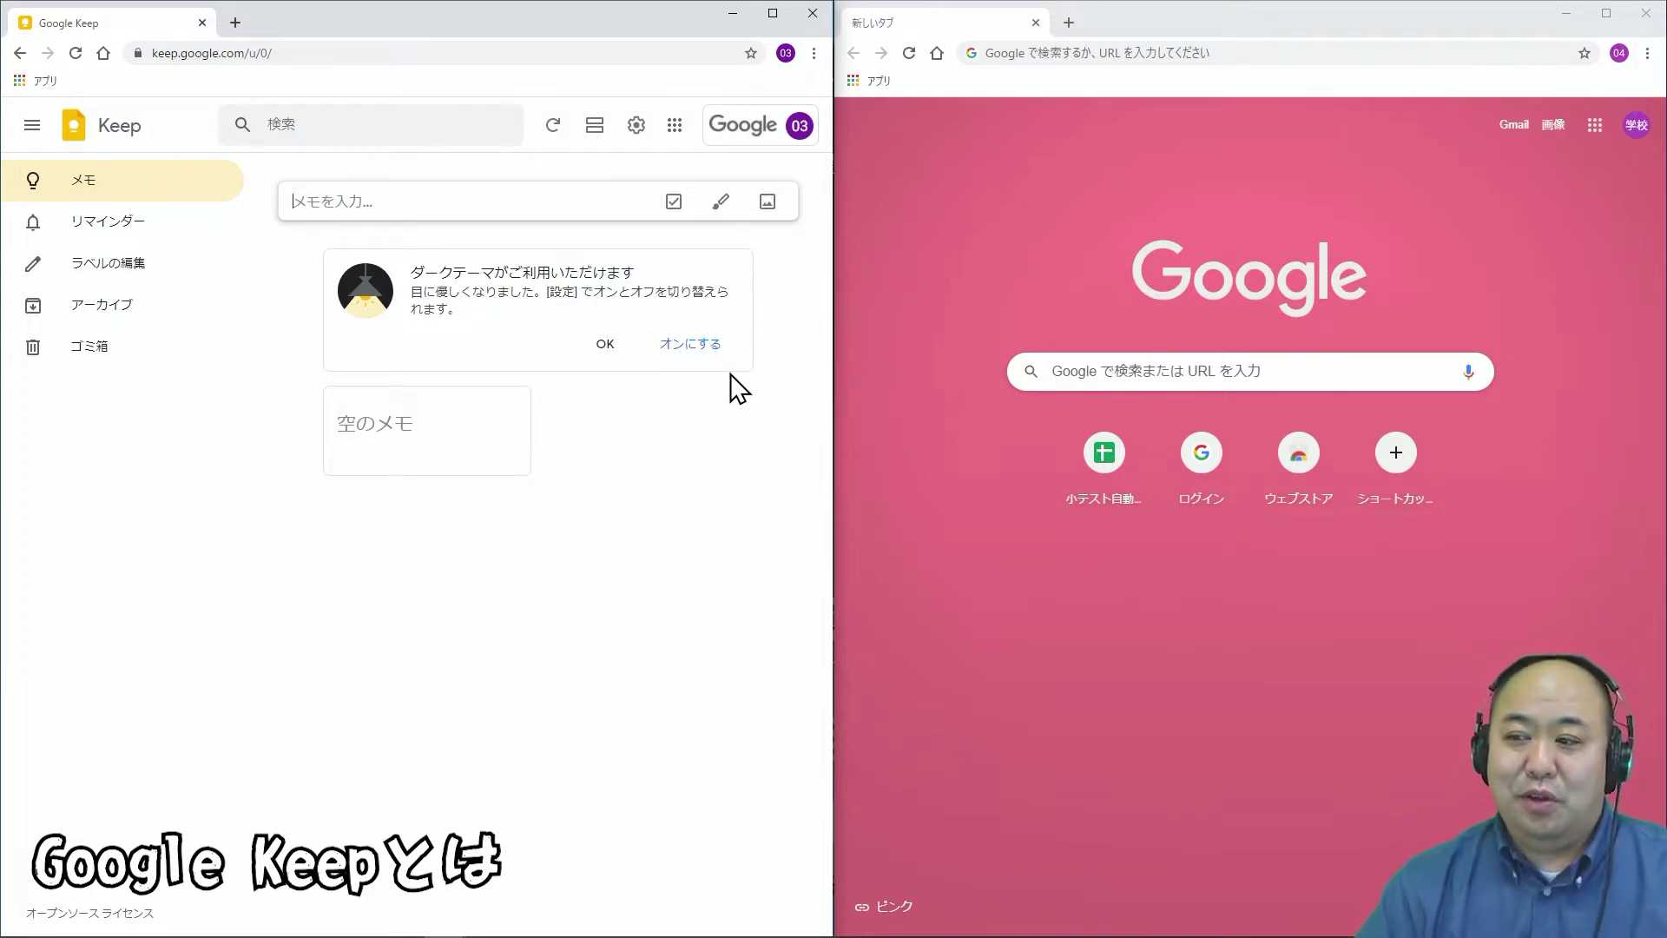
Start a new checklist note and title it 学園祭
{"action": "left_click", "coordinate": [674, 205]}
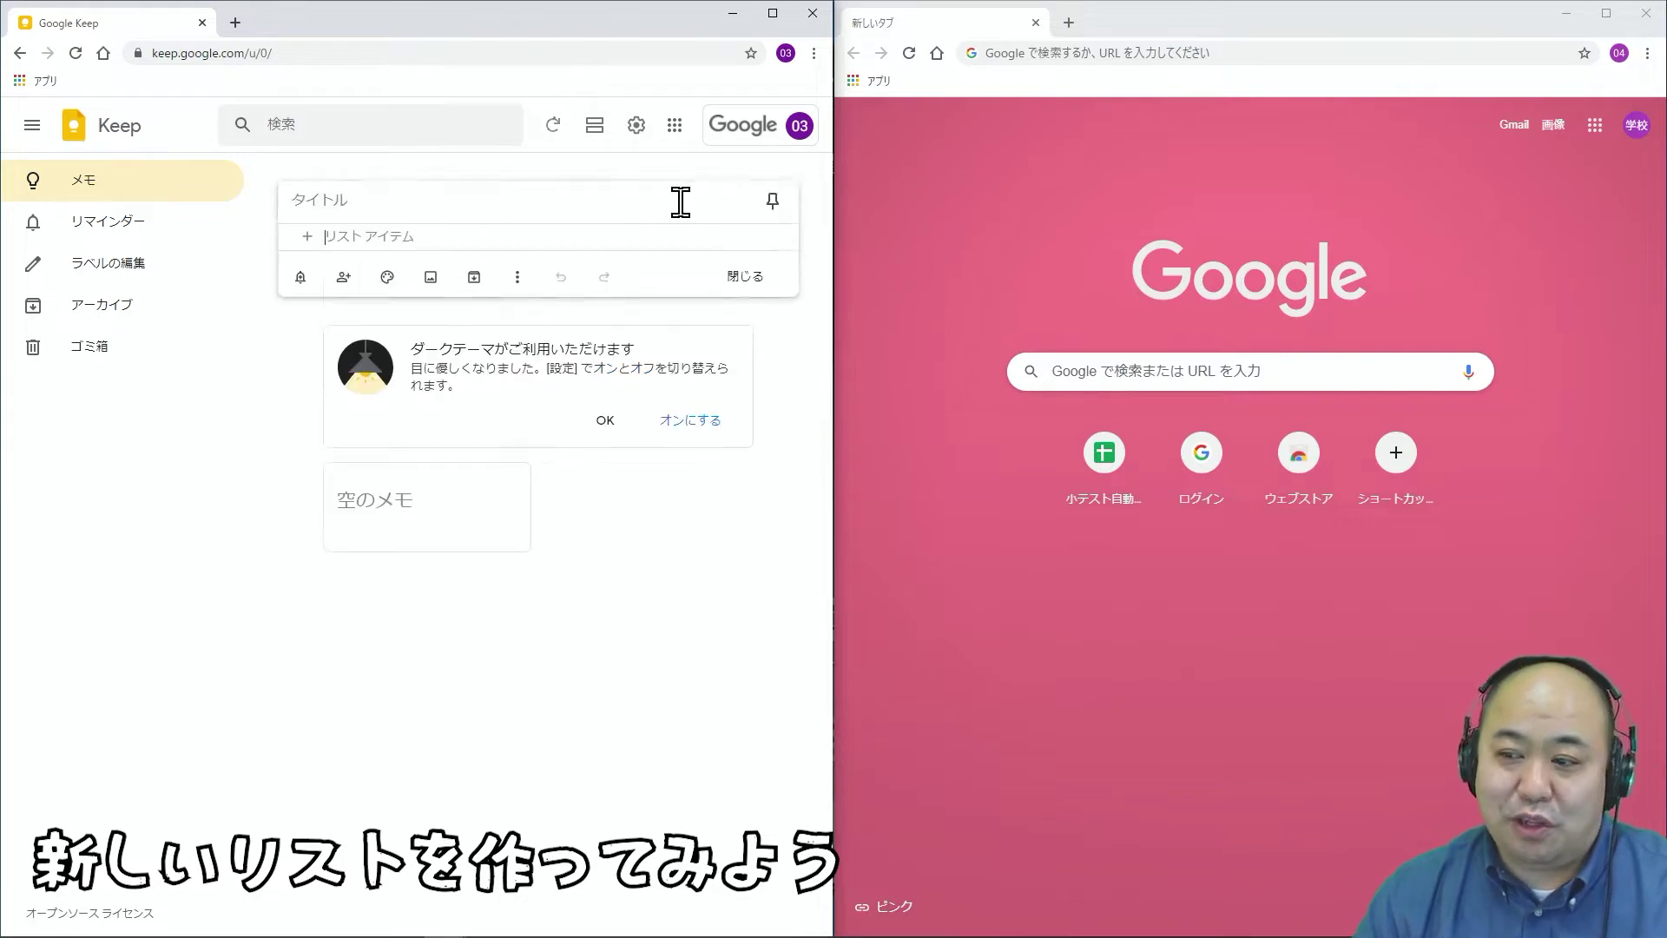
{"action": "left_click", "coordinate": [371, 205]}
{"action": "type", "text": "が"}
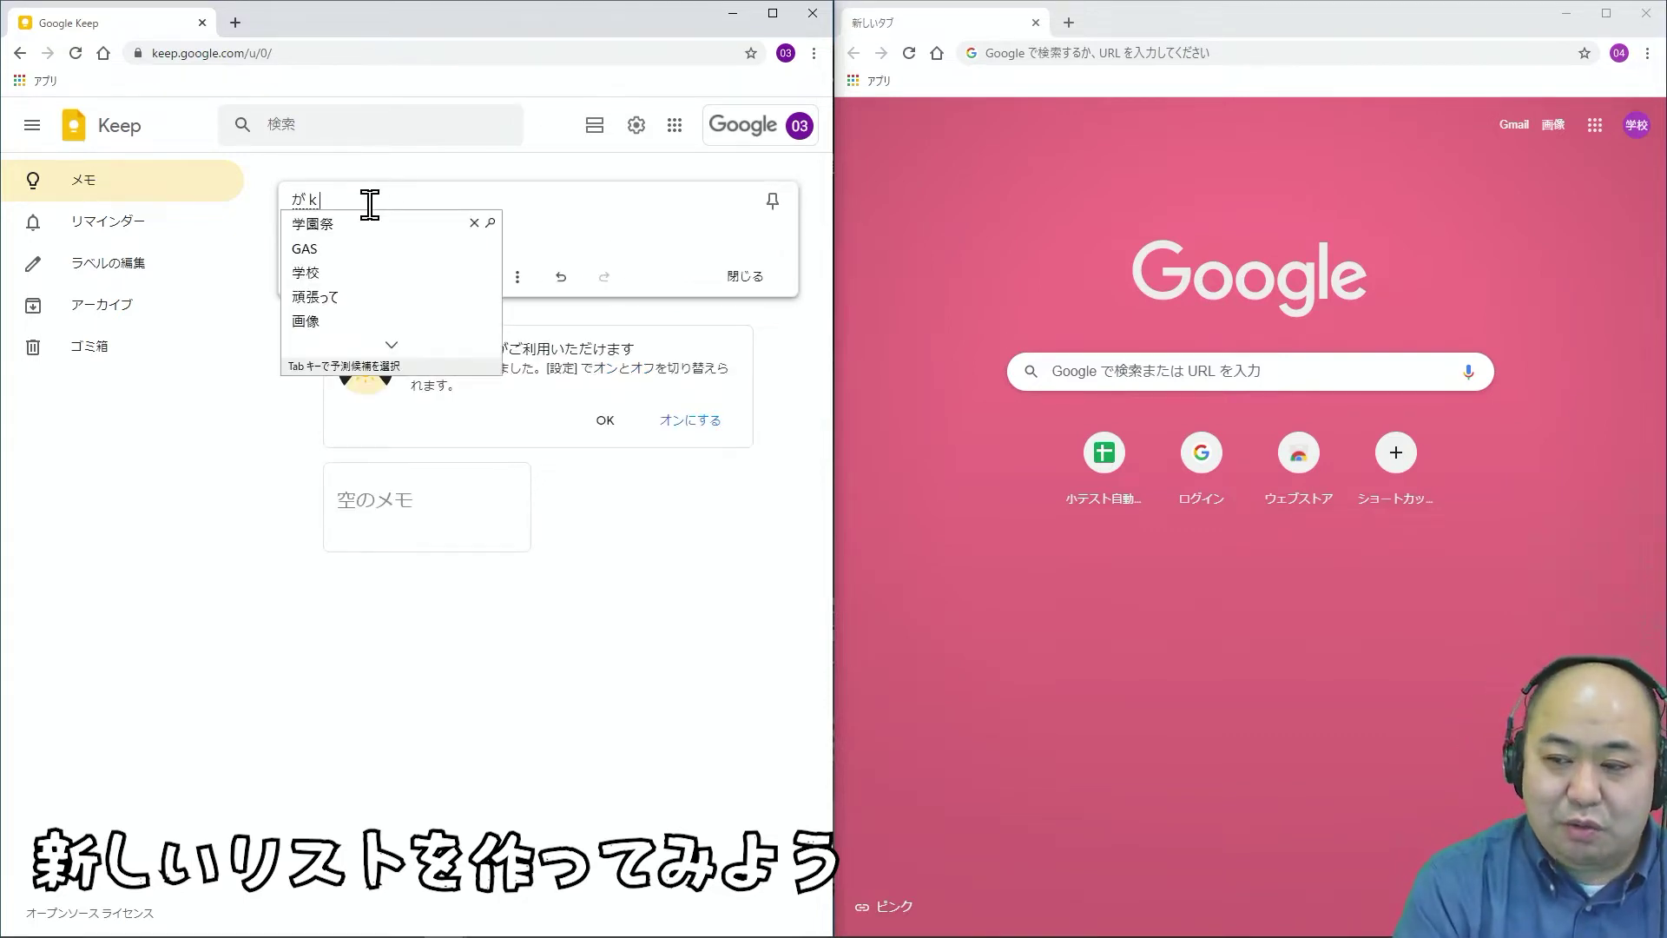
{"action": "type", "text": "くえん"}
{"action": "key", "text": "Tab"}
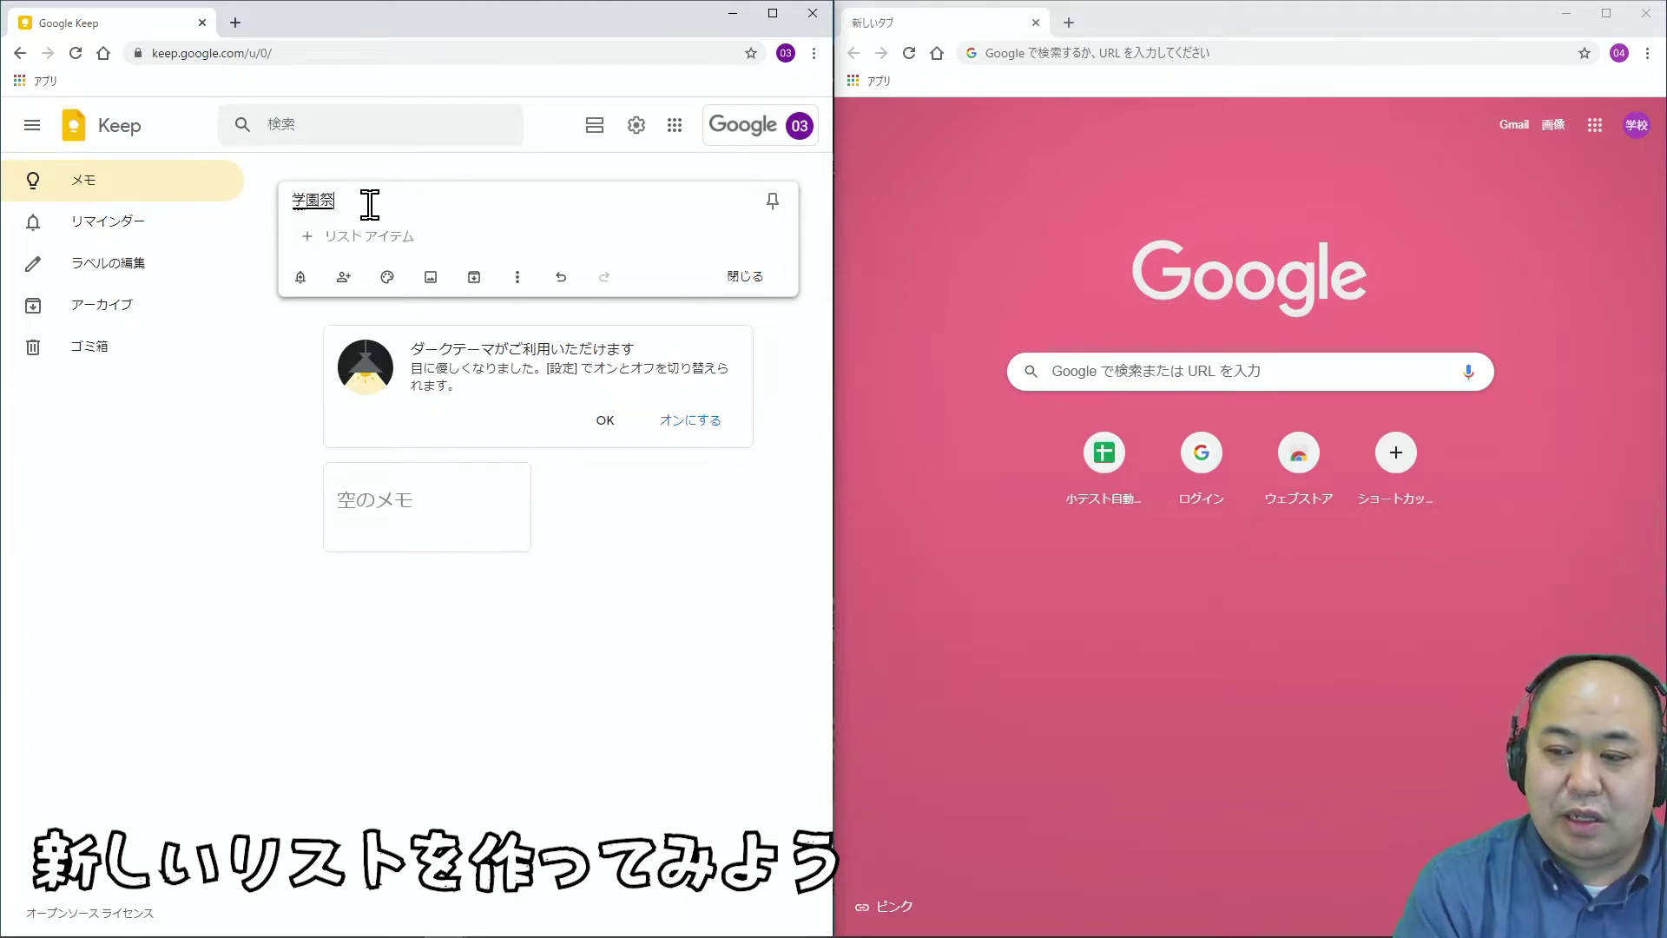
Add the items 体育祭 and 応援係 to the 学園祭 checklist
{"action": "left_click", "coordinate": [360, 245]}
{"action": "type", "text": "たいいく"}
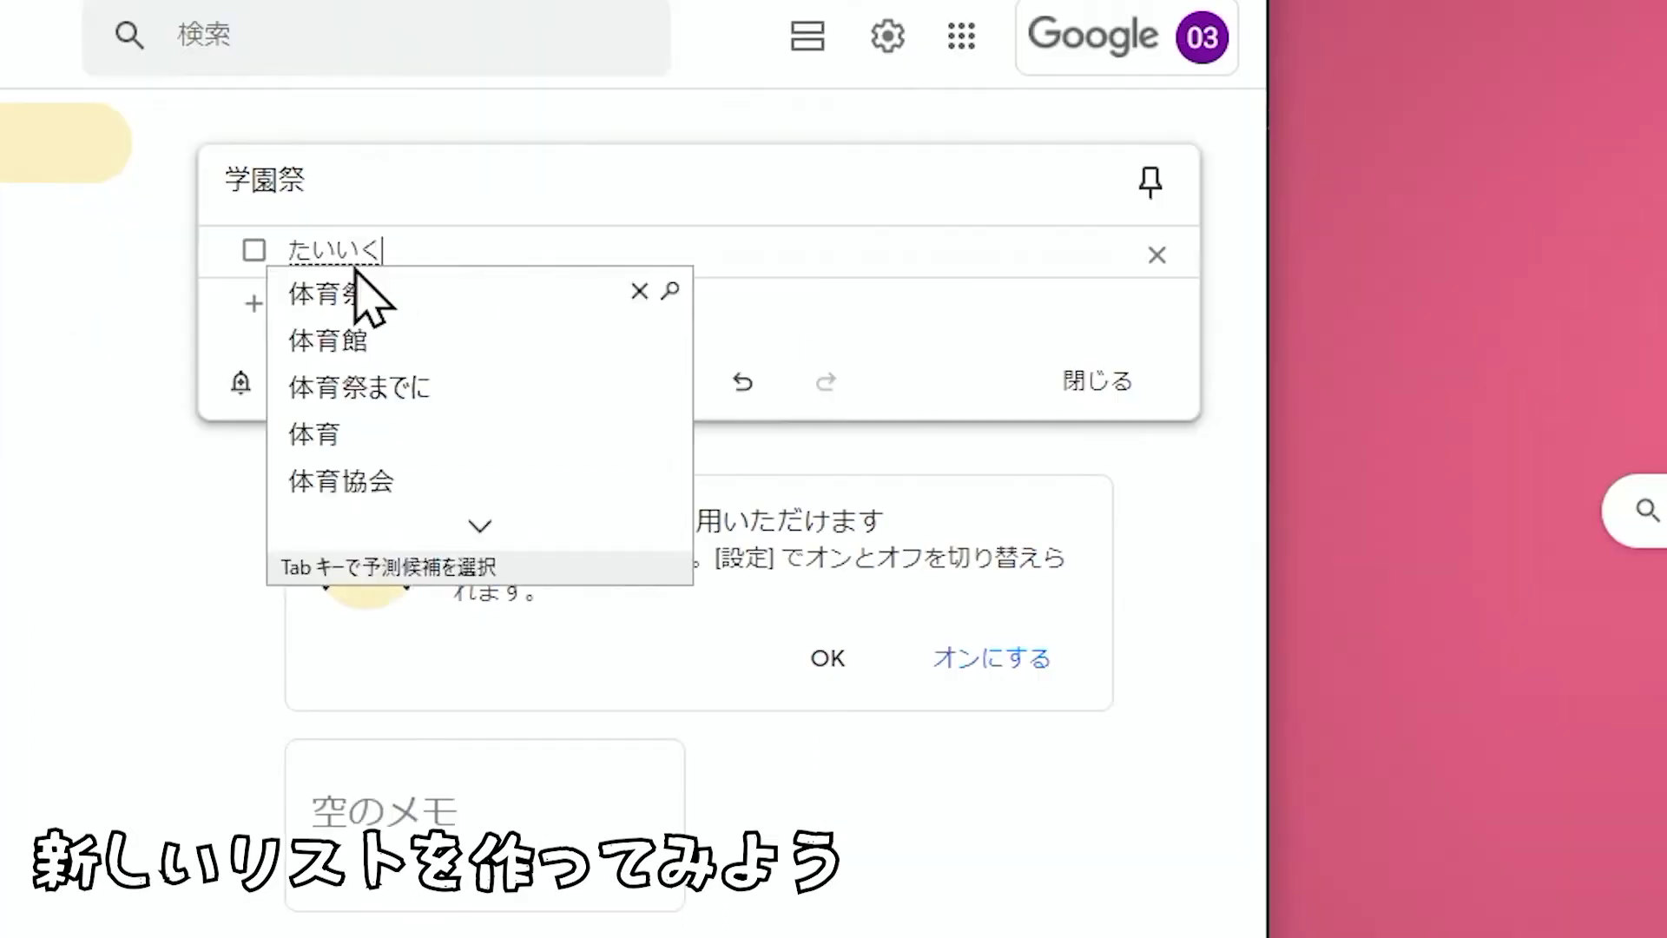
{"action": "key", "text": "Tab"}
{"action": "key", "text": "Return"}
{"action": "key", "text": "Return"}
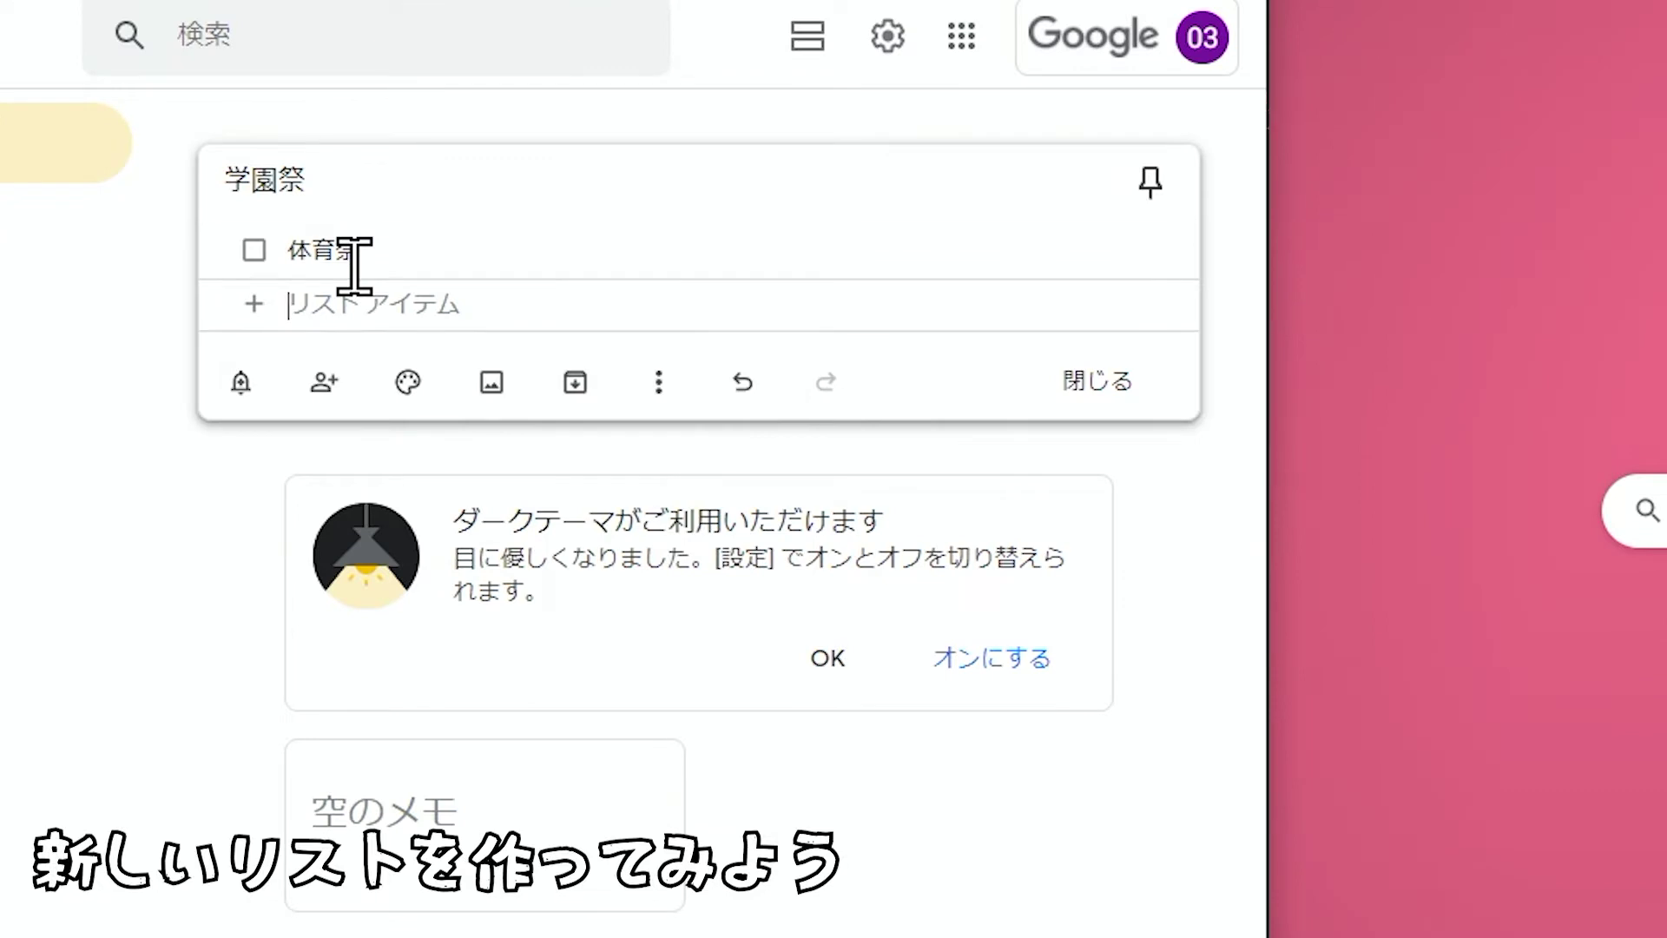
{"action": "type", "text": "おうえんかk"}
{"action": "key", "text": "Tab"}
{"action": "key", "text": "Return"}
{"action": "key", "text": "Return"}
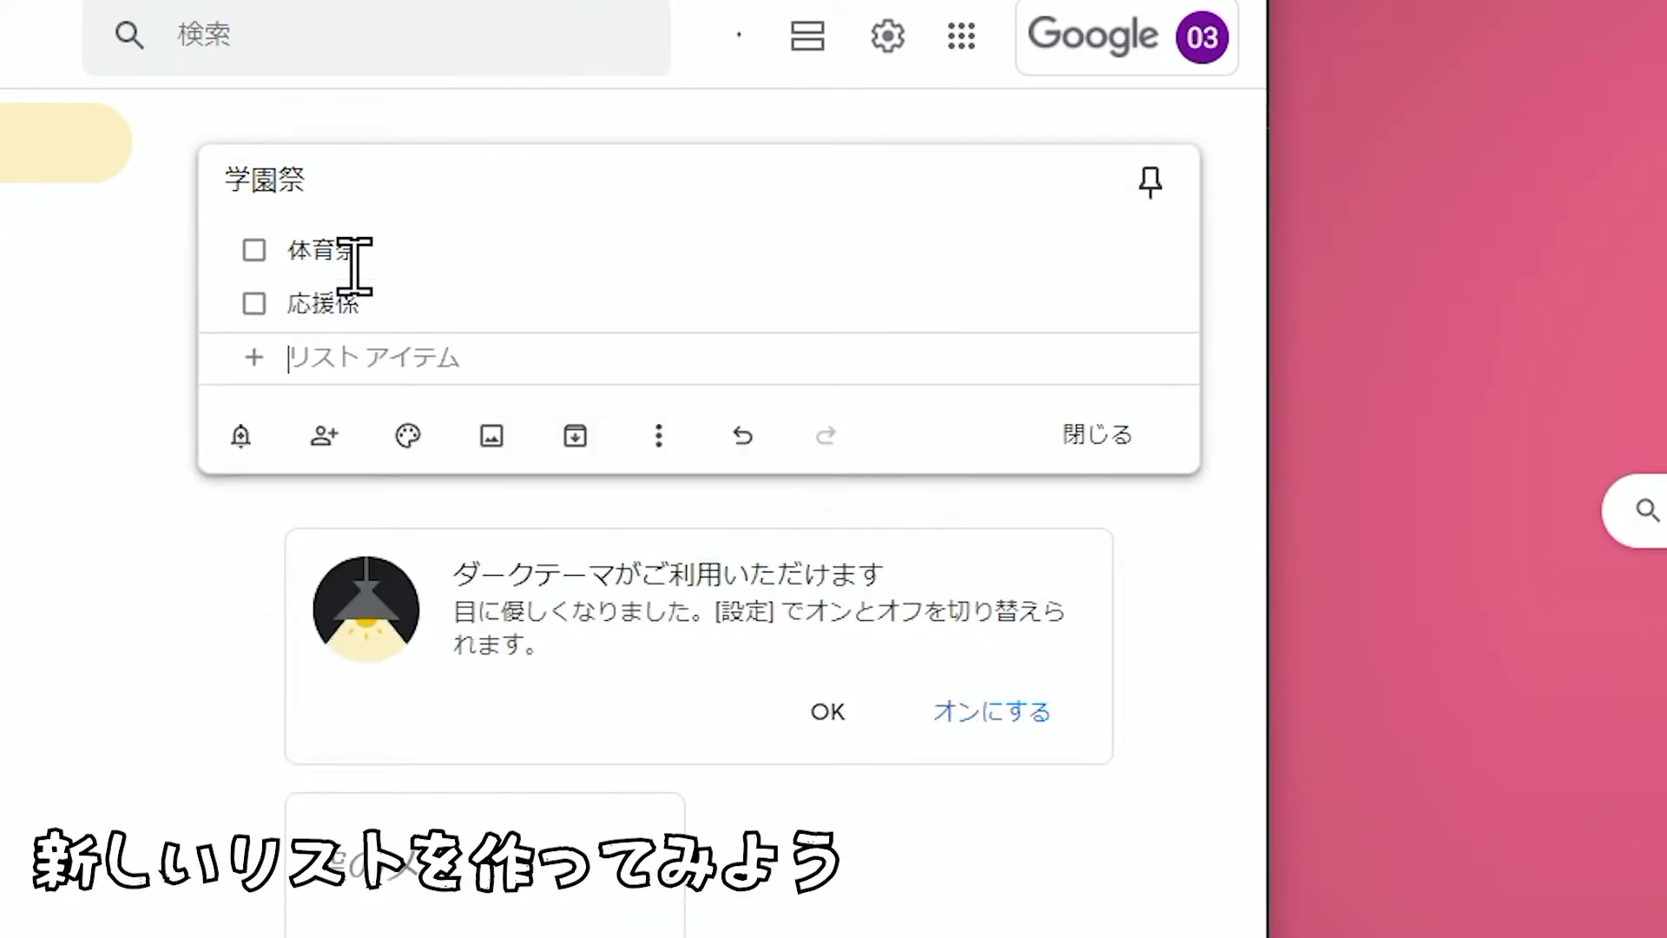
Add three more checklist items below 応援係: 選手決め, 文化祭 and 出し物決め
{"action": "type", "text": "せんしゅきm"}
{"action": "key", "text": "Tab"}
{"action": "key", "text": "Return"}
{"action": "key", "text": "Return"}
{"action": "type", "text": "ぶんかs"}
{"action": "key", "text": "Tab"}
{"action": "key", "text": "Return"}
{"action": "key", "text": "Return"}
{"action": "type", "text": "だs"}
{"action": "key", "text": "Tab"}
{"action": "type", "text": "き"}
{"action": "key", "text": "Tab"}
{"action": "key", "text": "Return"}
{"action": "key", "text": "Return"}
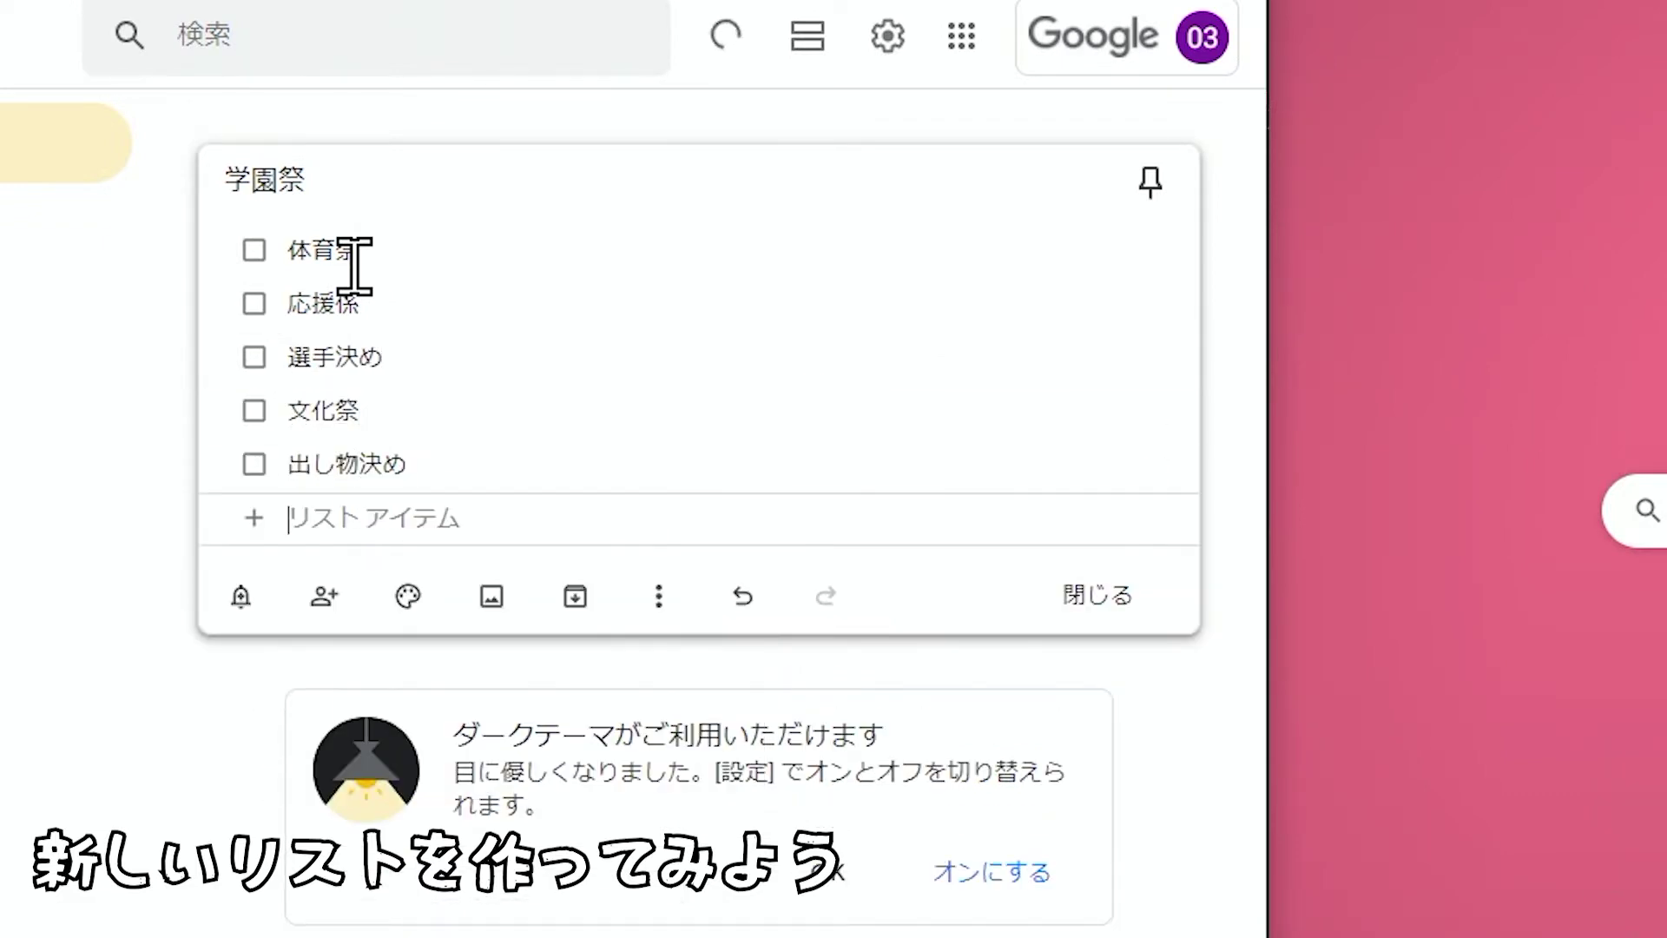
Add Tシャツ as the last item of the 学園祭 checklist
{"action": "type", "text": "tyre"}
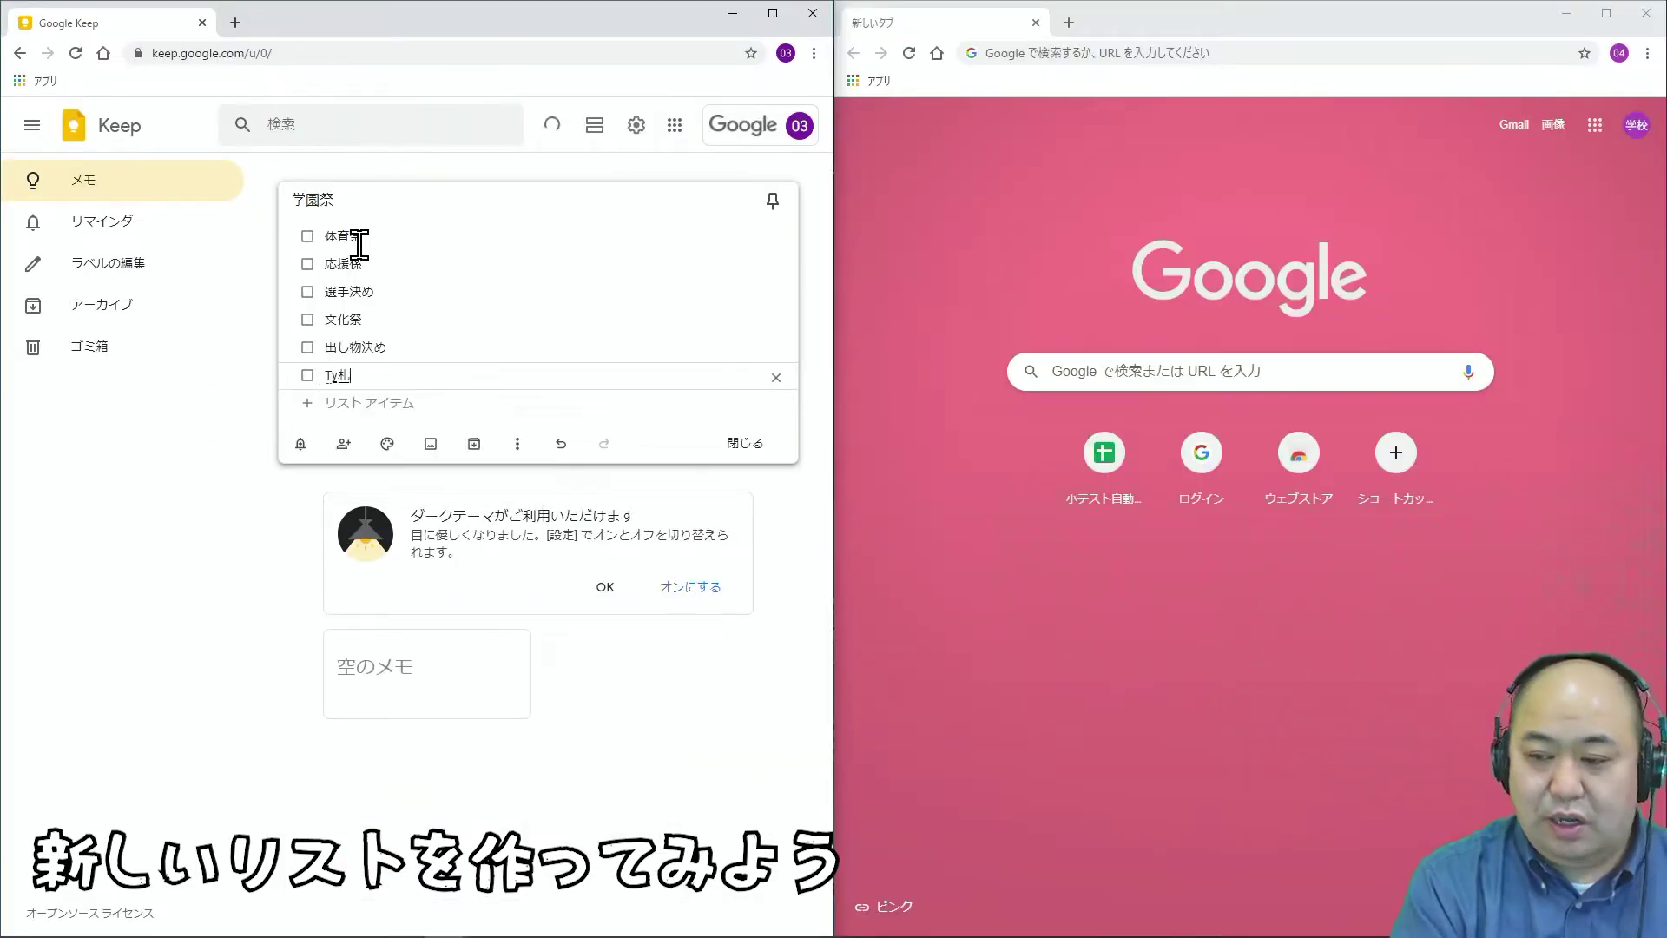
{"action": "key", "text": "BackSpace"}
{"action": "key", "text": "BackSpace"}
{"action": "type", "text": "sya"}
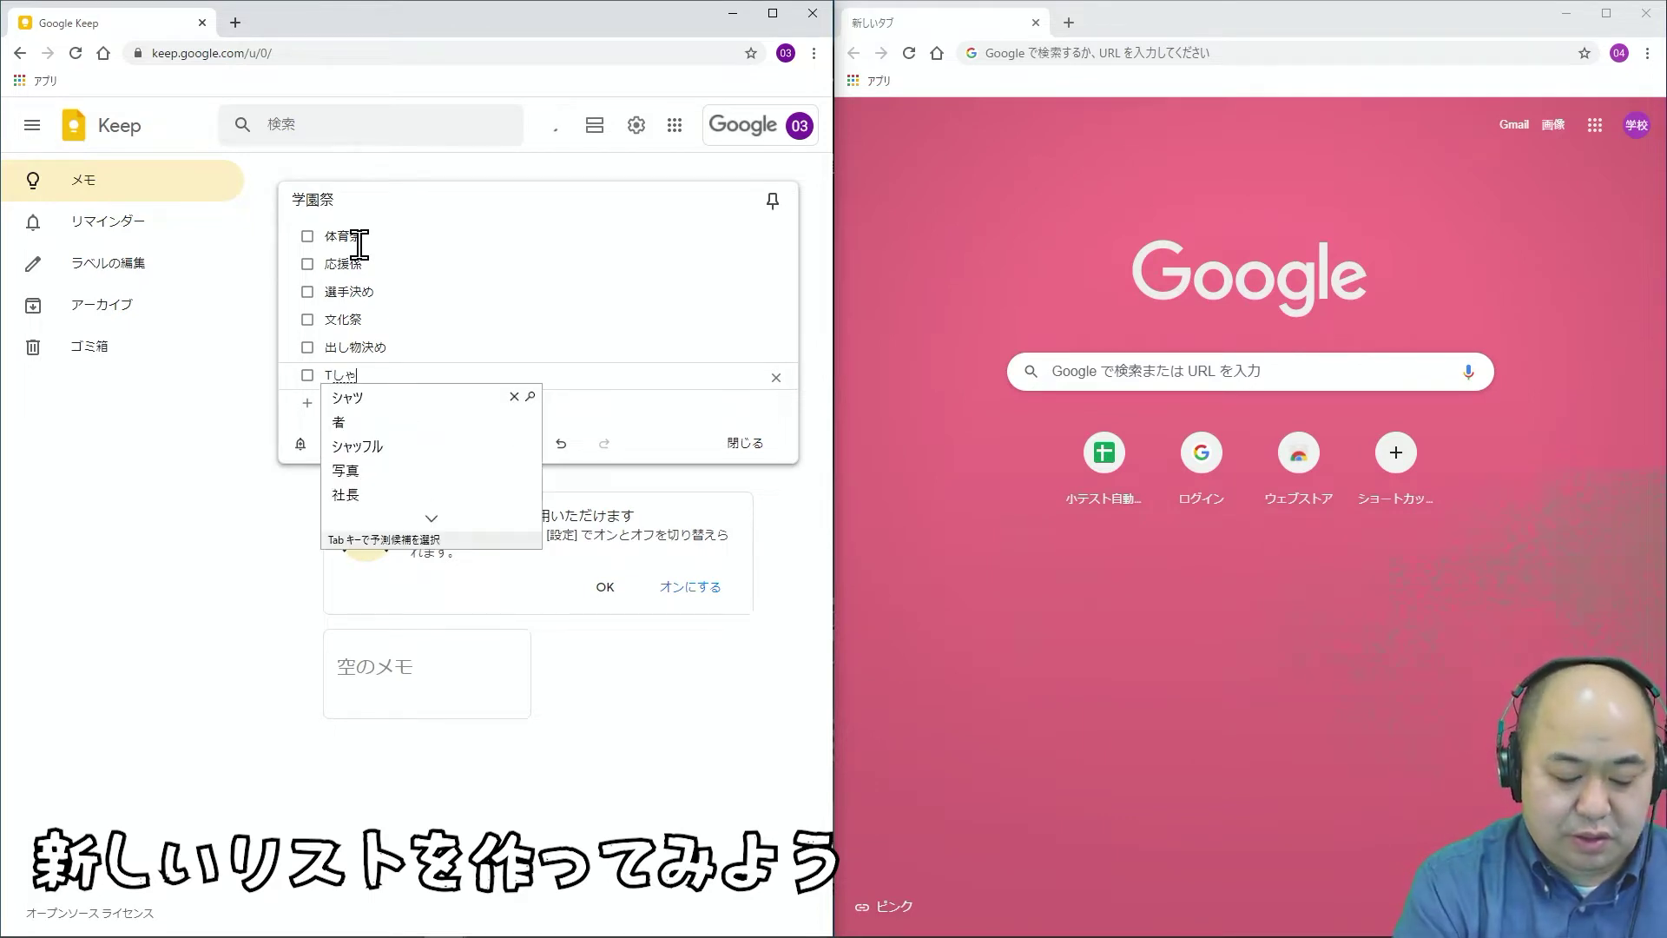
{"action": "key", "text": "Tab"}
{"action": "key", "text": "Return"}
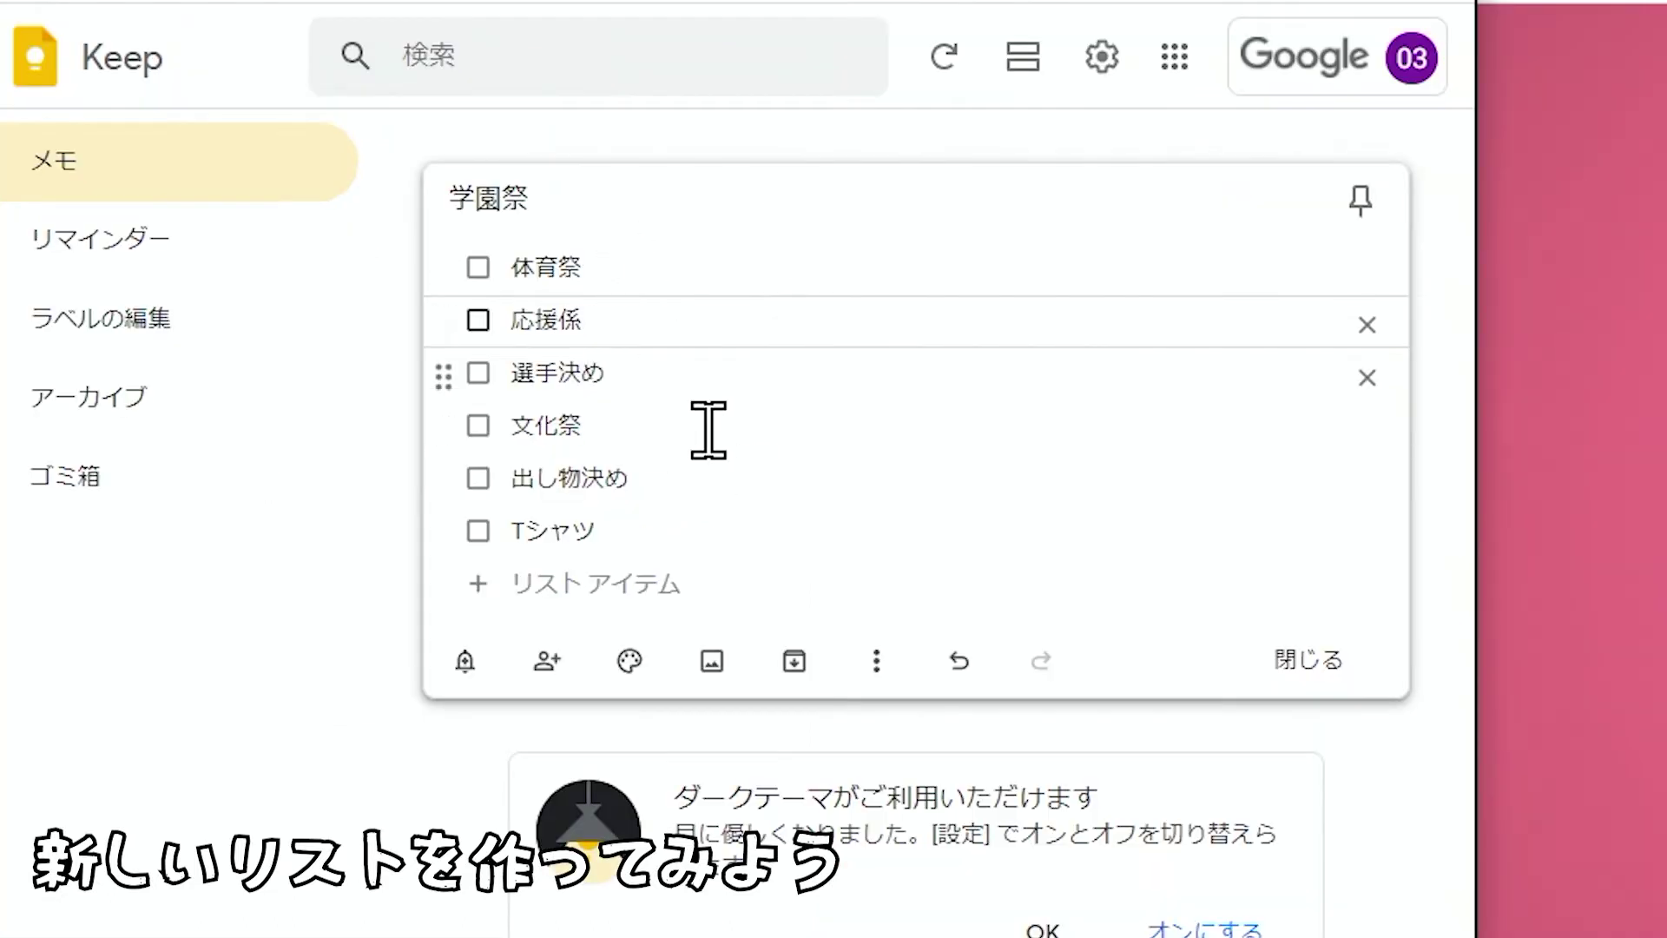
Nest 応援係, Tシャツ and 選手決め in that order under 体育祭, and nest 出し物決め under 文化祭
{"action": "left_click_drag", "start_coordinate": [466, 327], "coordinate": [537, 372]}
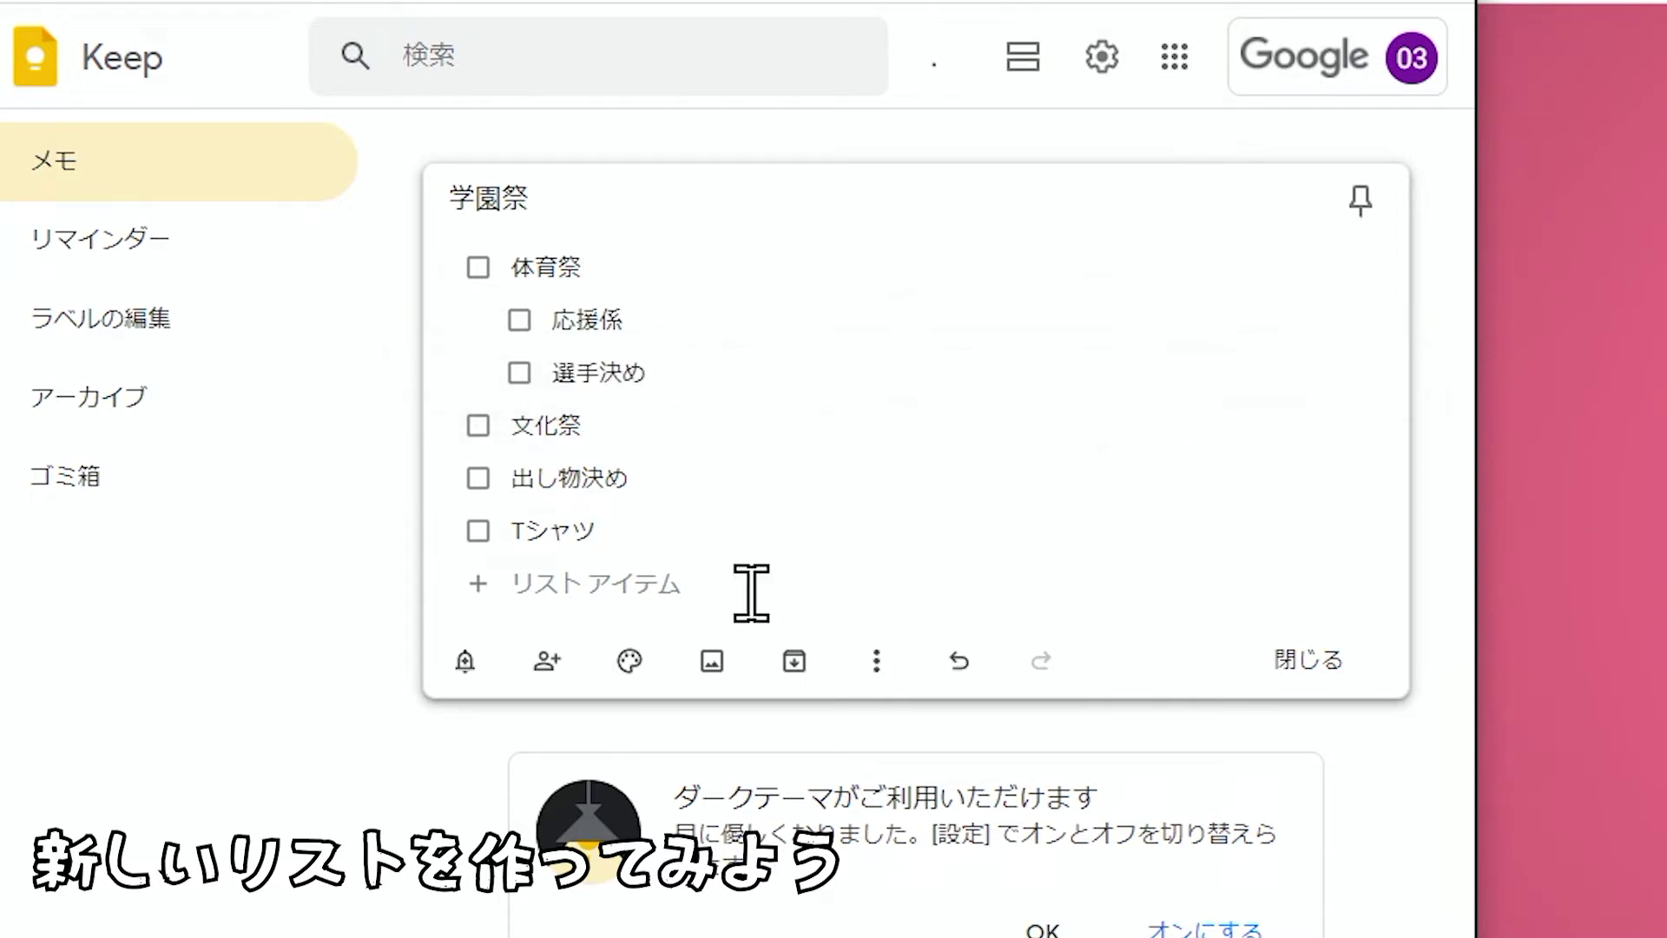
{"action": "left_click_drag", "start_coordinate": [450, 485], "coordinate": [526, 480]}
{"action": "left_click_drag", "start_coordinate": [439, 532], "coordinate": [503, 387]}
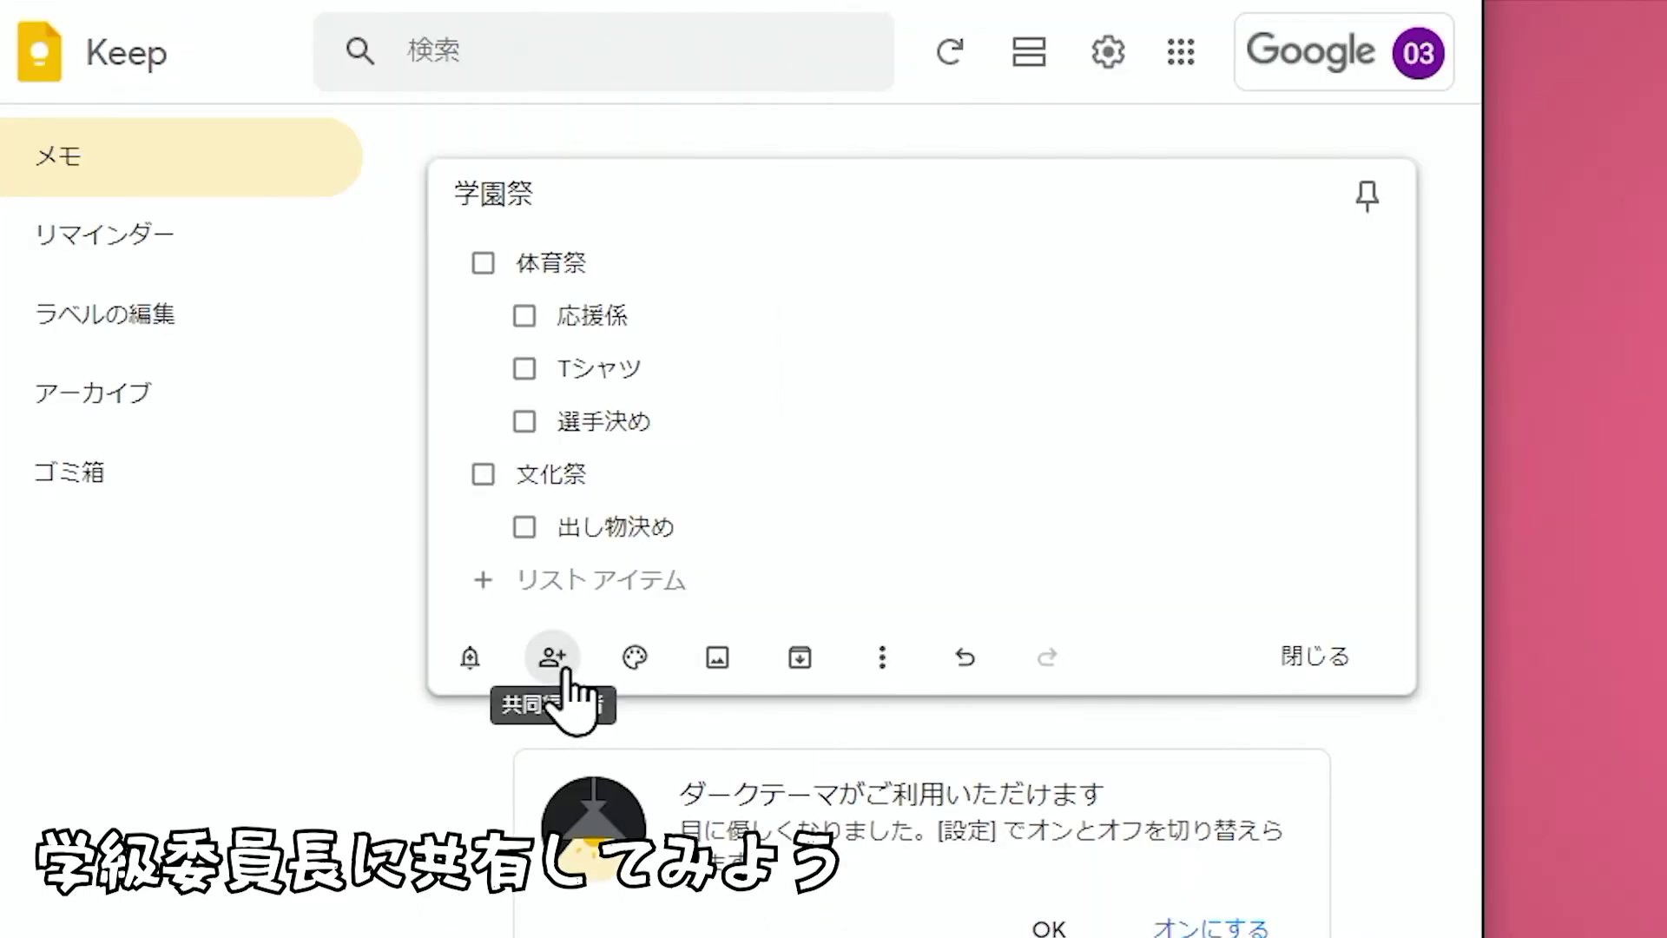
Share the 学園祭 checklist by adding the student's e-mail address as a collaborator and saving
{"action": "left_click", "coordinate": [562, 663]}
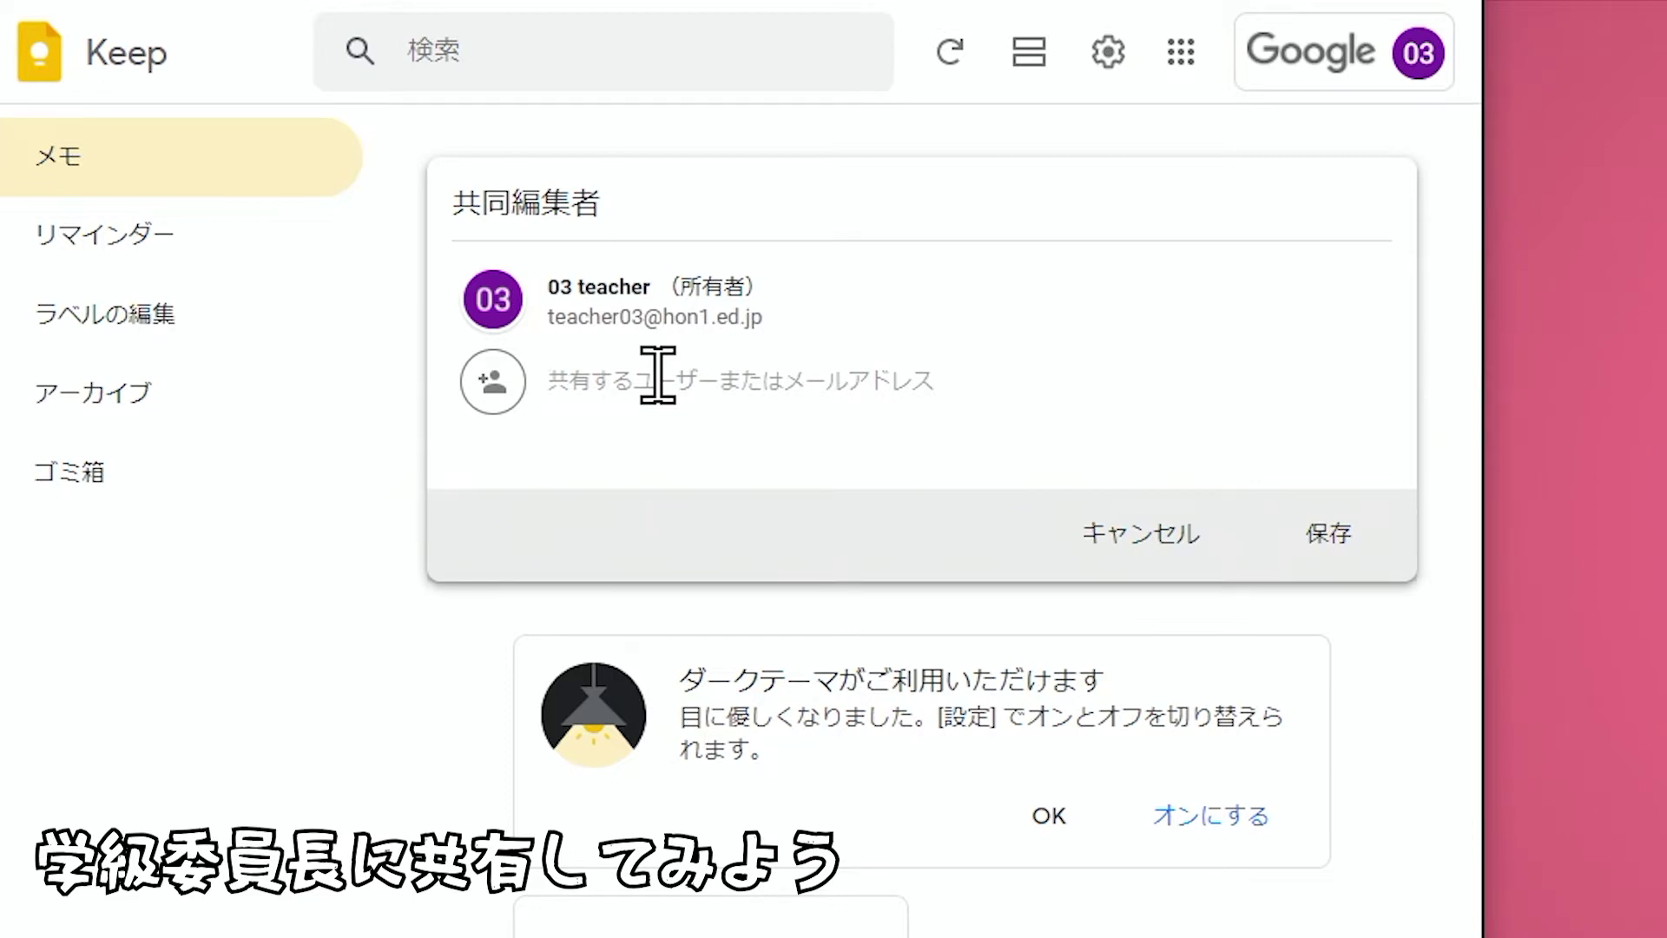
{"action": "type", "text": "studen"}
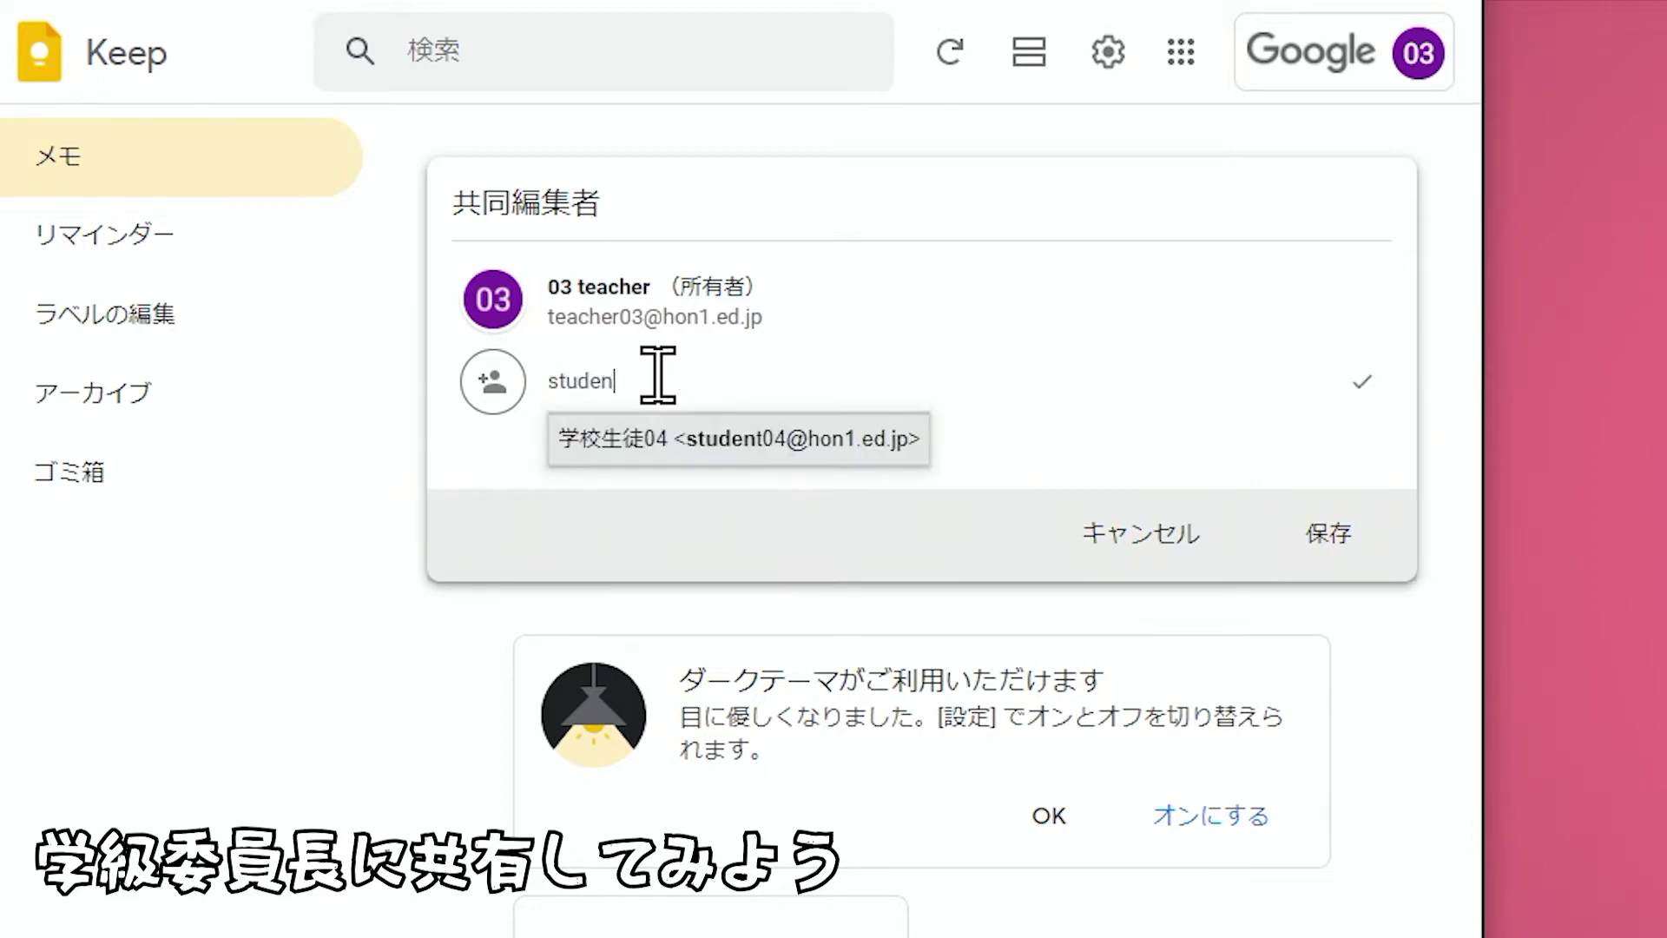
{"action": "left_click", "coordinate": [752, 439]}
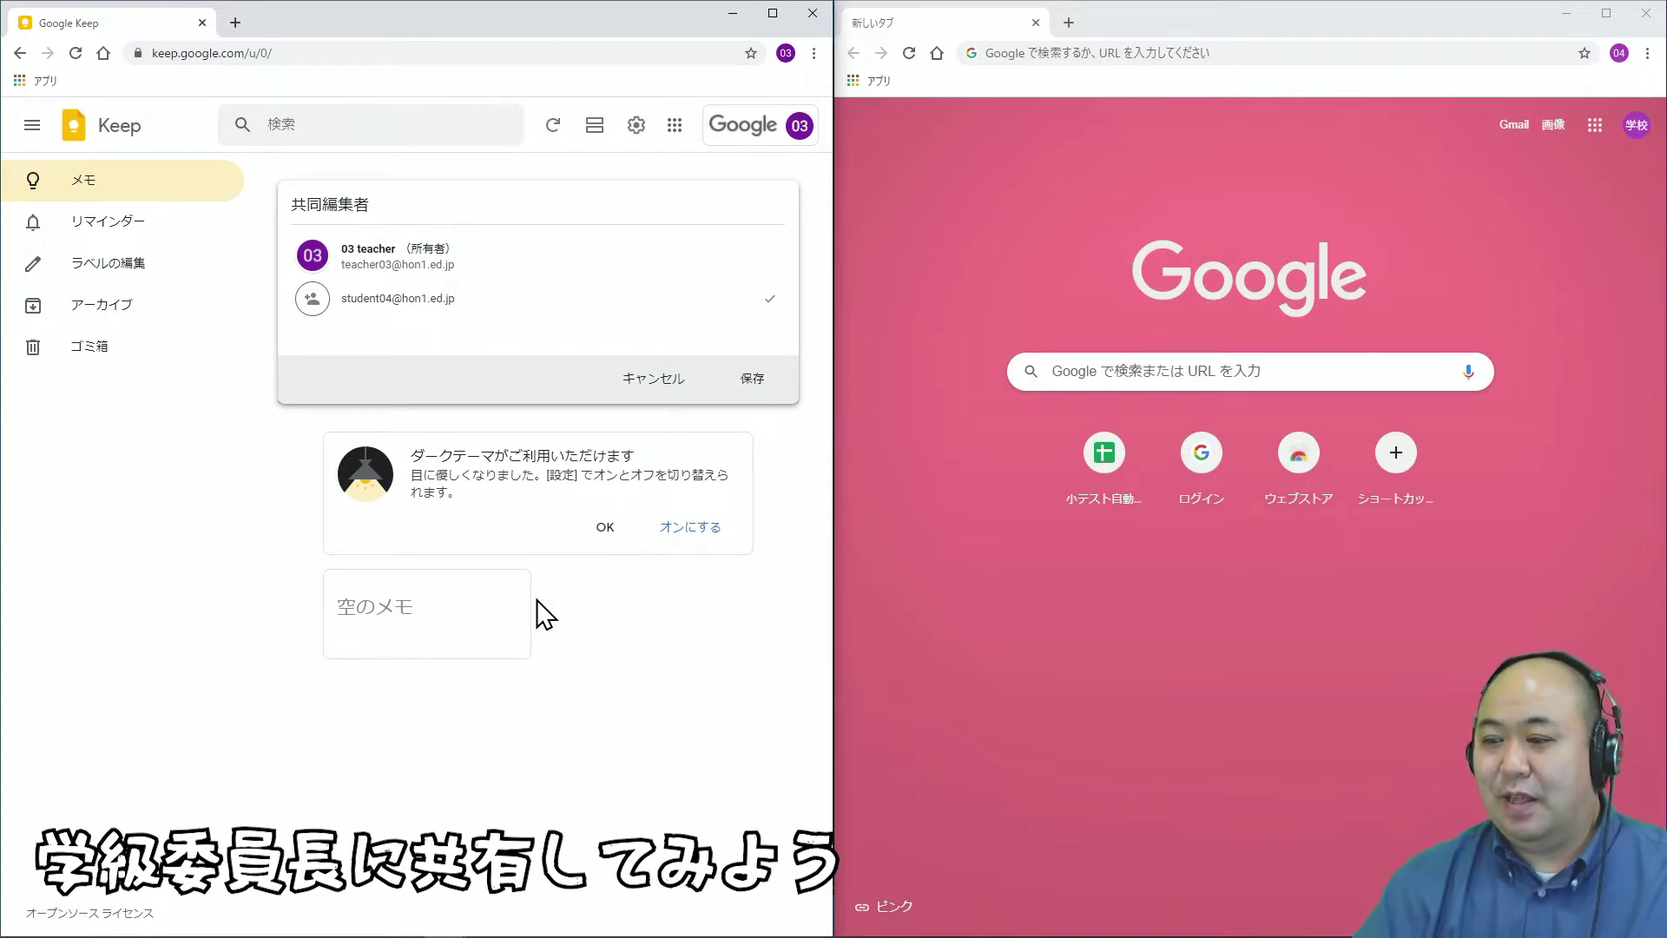
{"action": "left_click", "coordinate": [753, 388]}
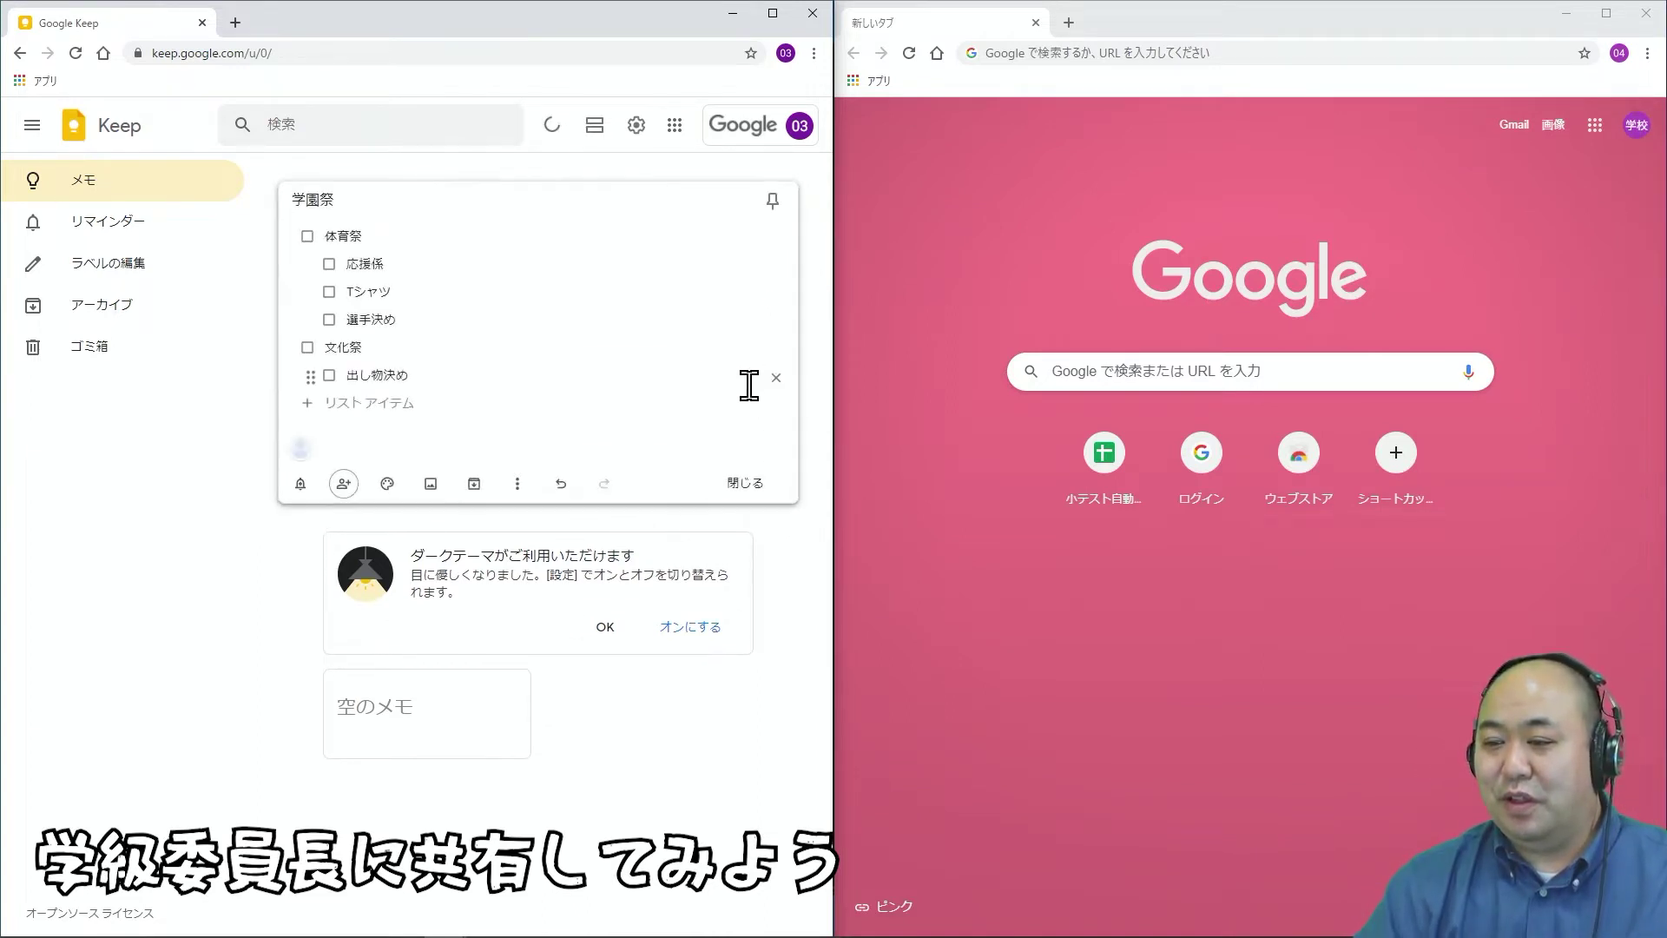
Switch to the student account's browser window and open Google Keep there
{"action": "mouse_move", "coordinate": [496, 19]}
{"action": "left_mouse_down"}
{"action": "mouse_move", "coordinate": [514, 39]}
{"action": "mouse_move", "coordinate": [493, 19]}
{"action": "left_mouse_up"}
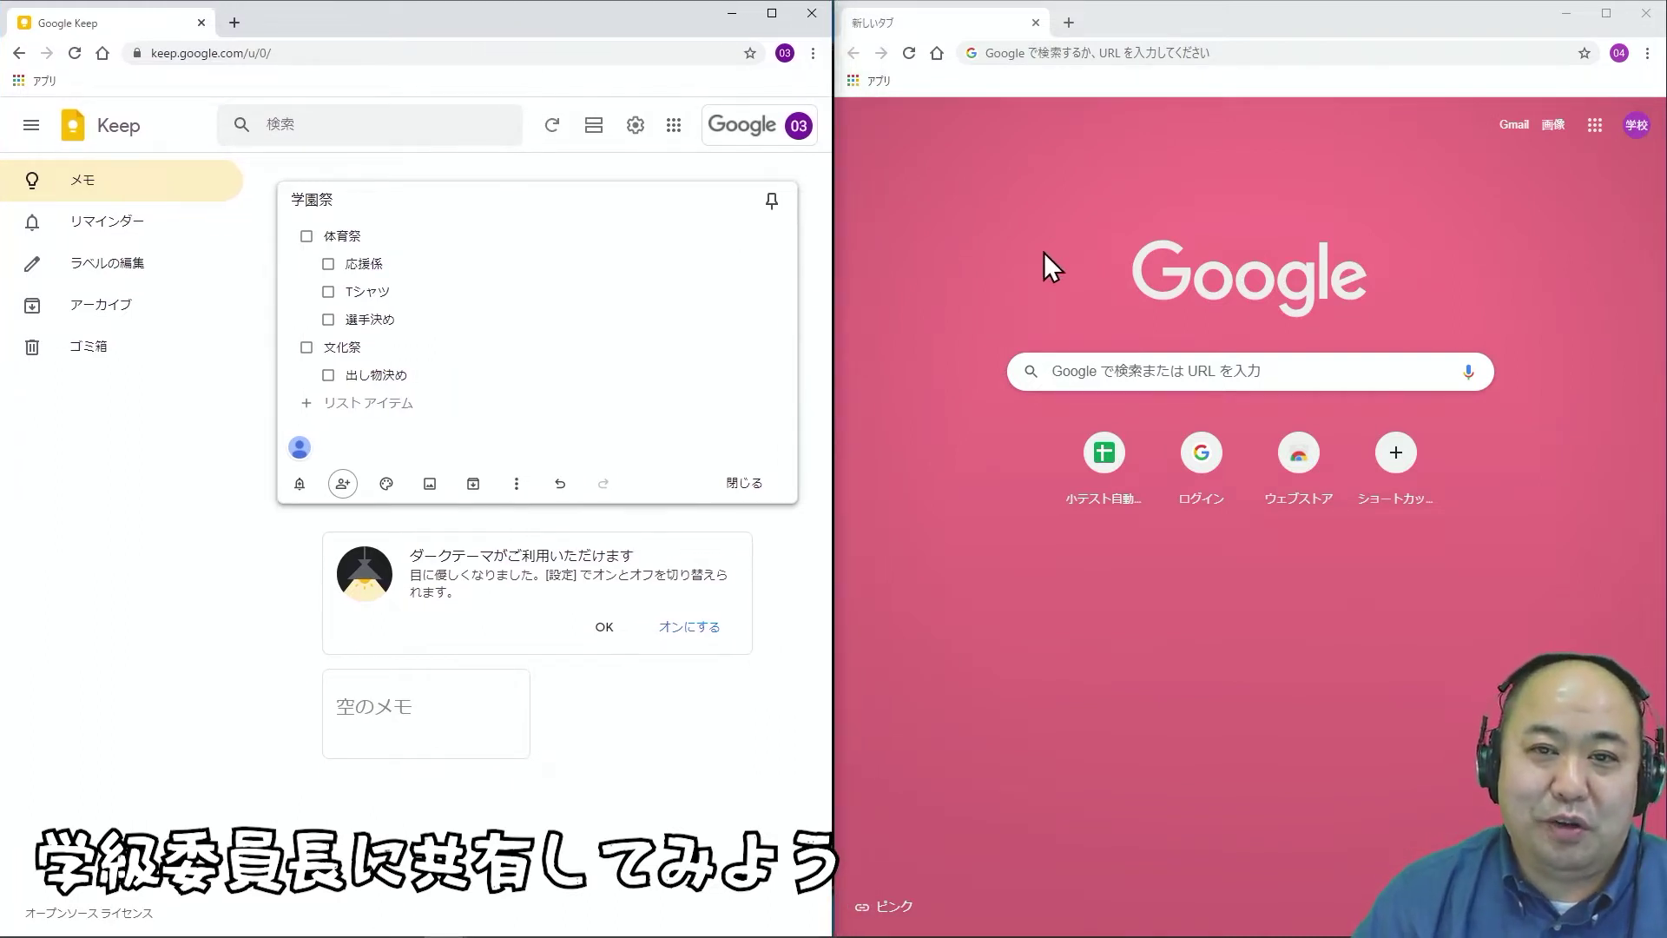
{"action": "left_click", "coordinate": [1595, 124]}
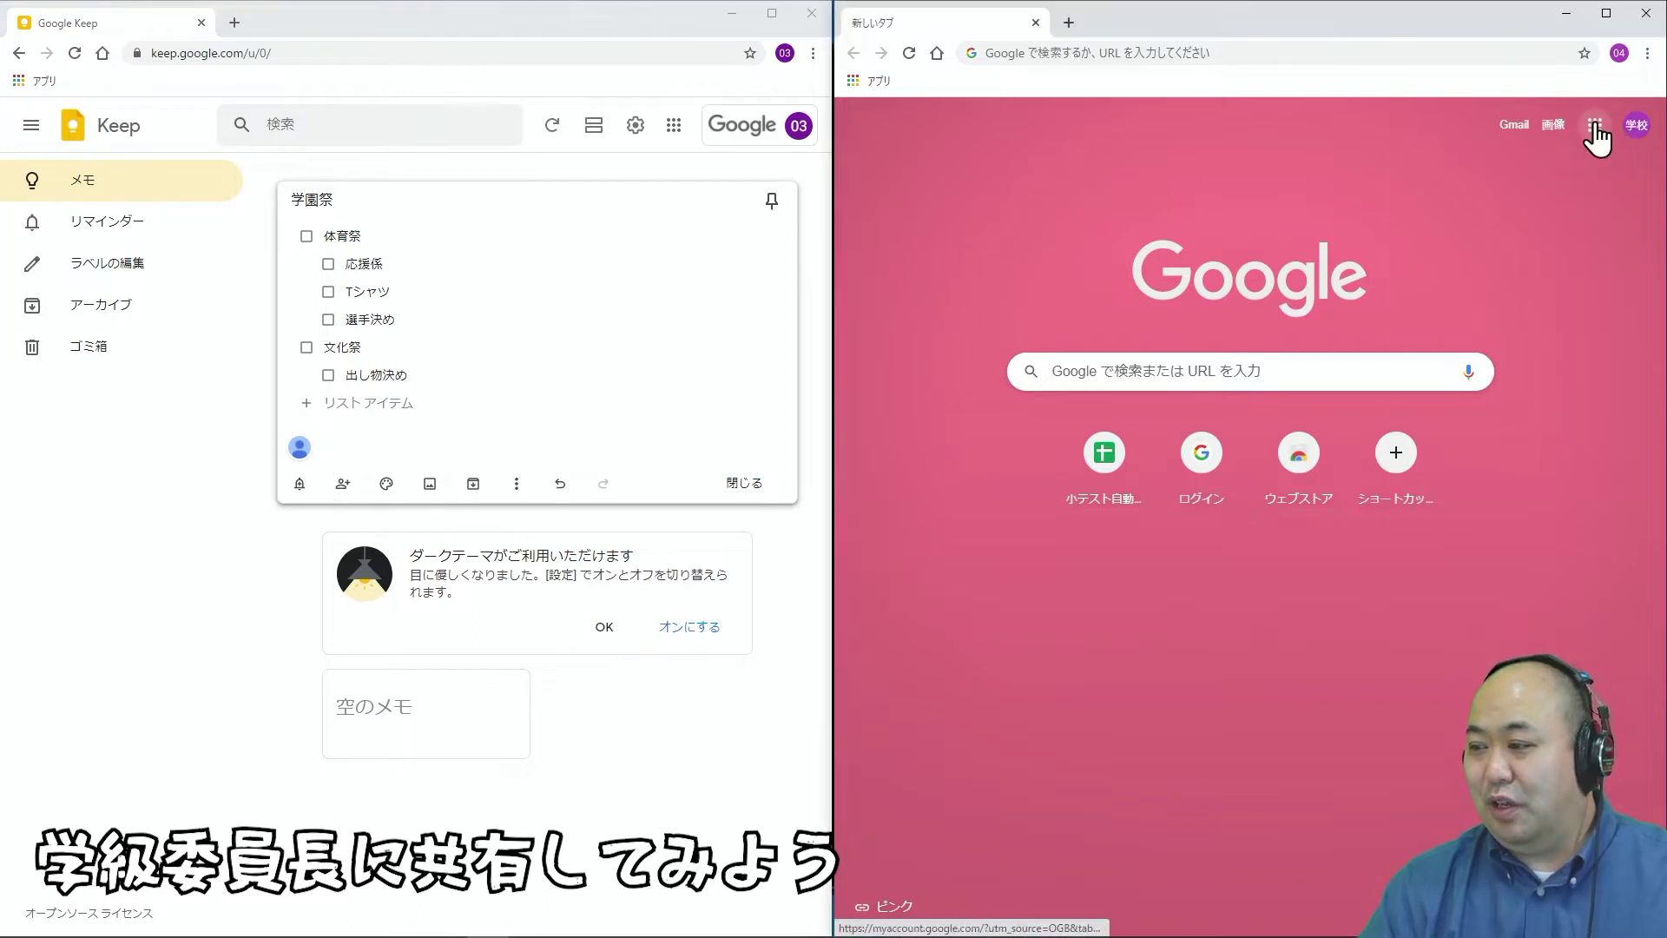
{"action": "scroll", "coordinate": [1513, 300], "scroll_direction": "down", "scroll_amount": 5}
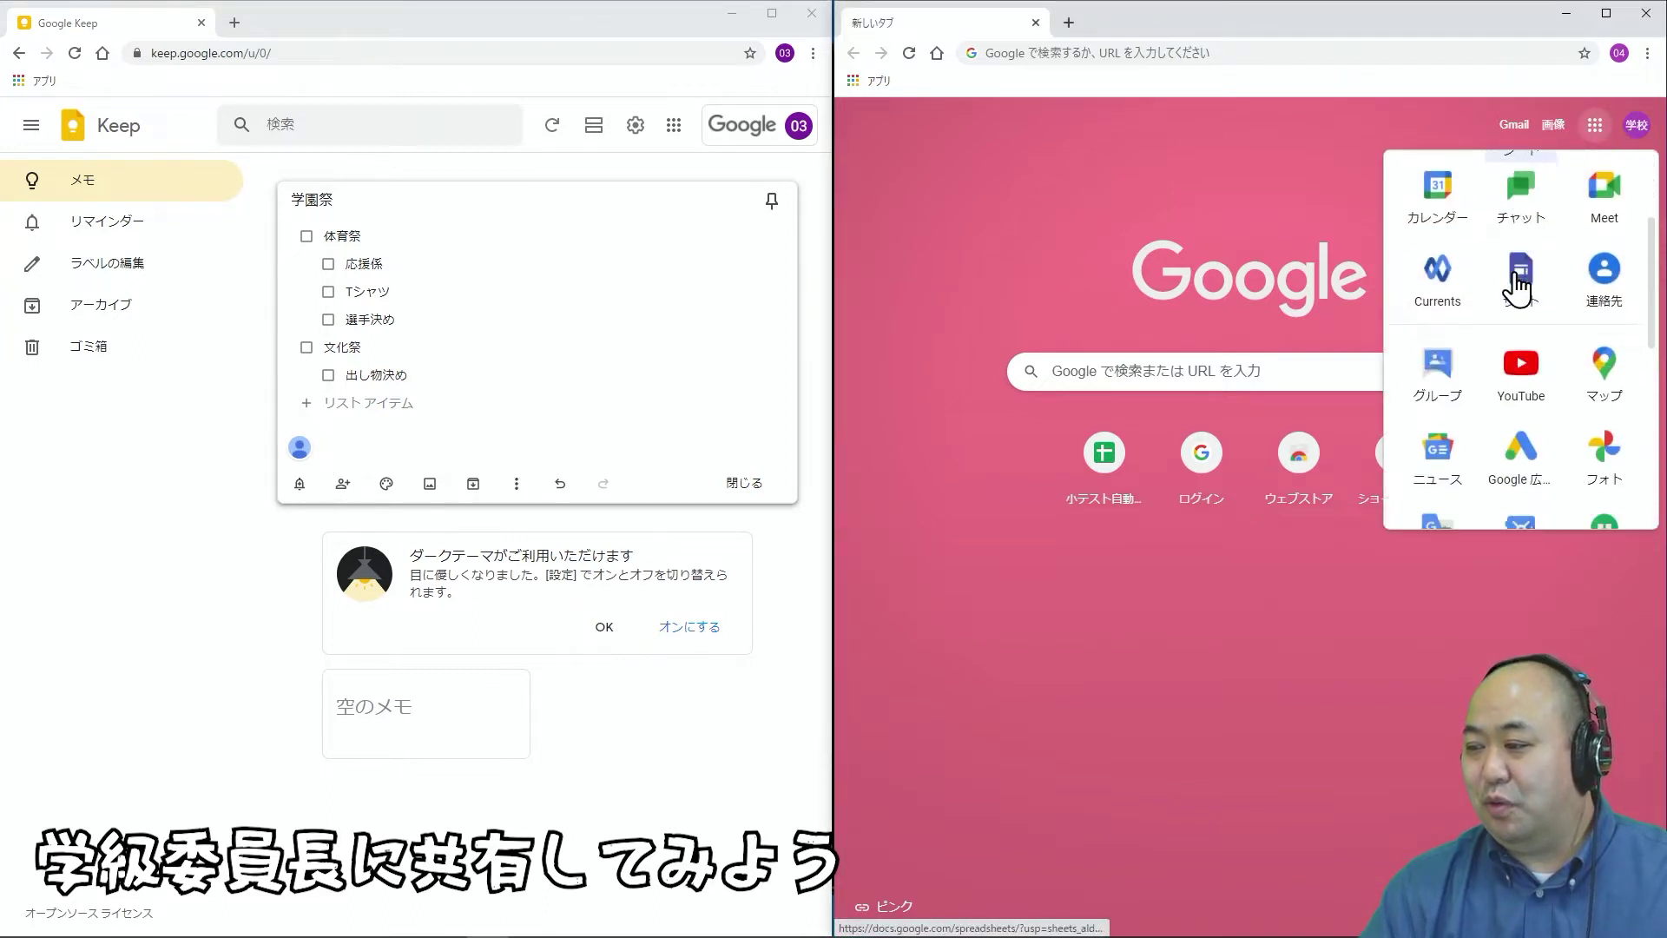
{"action": "scroll", "coordinate": [1520, 293], "scroll_direction": "up", "scroll_amount": 2}
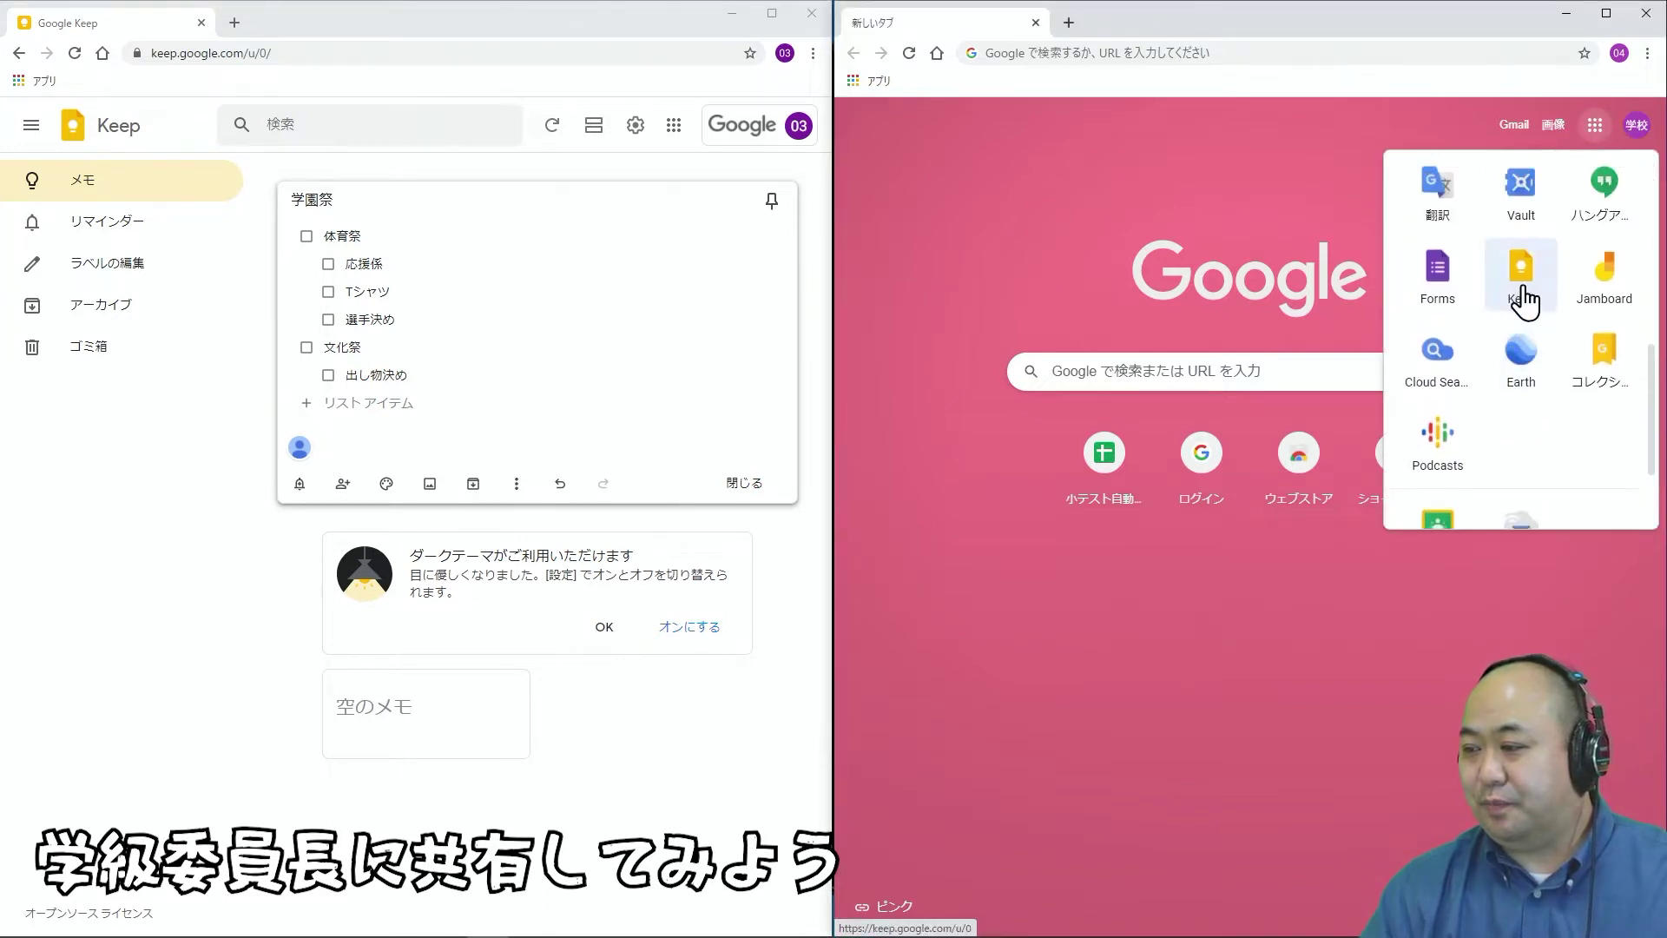
{"action": "left_click", "coordinate": [1524, 291]}
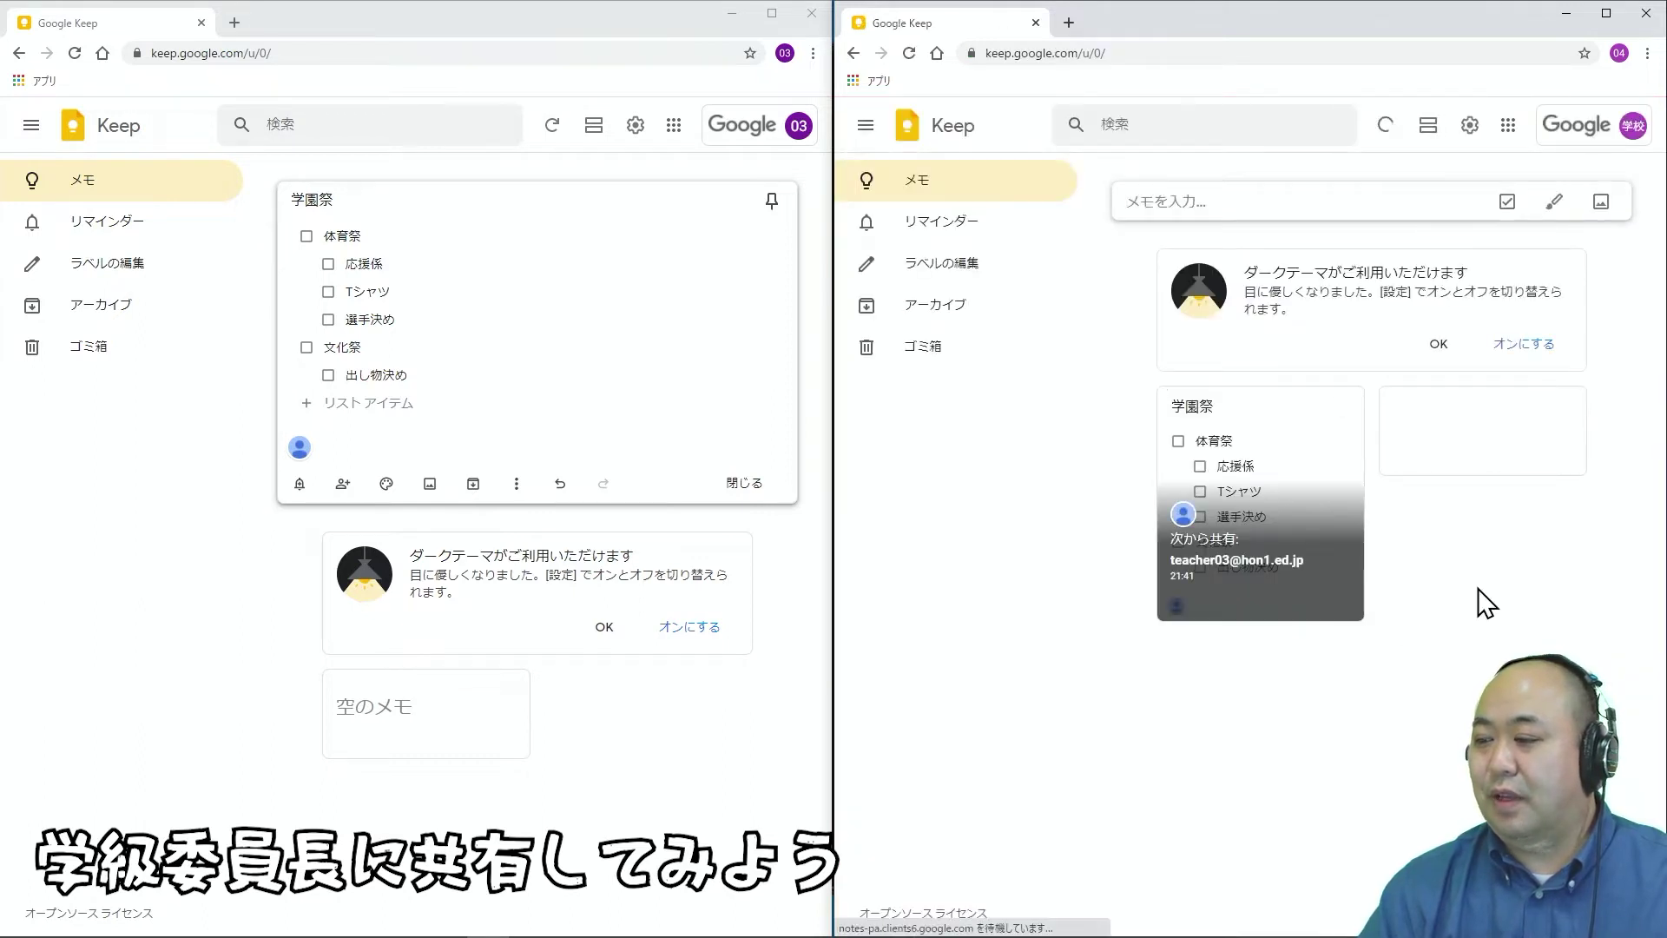
Open the shared 学園祭 checklist in the student account and check off 応援係 and 出し物決め
{"action": "mouse_move", "coordinate": [1304, 514]}
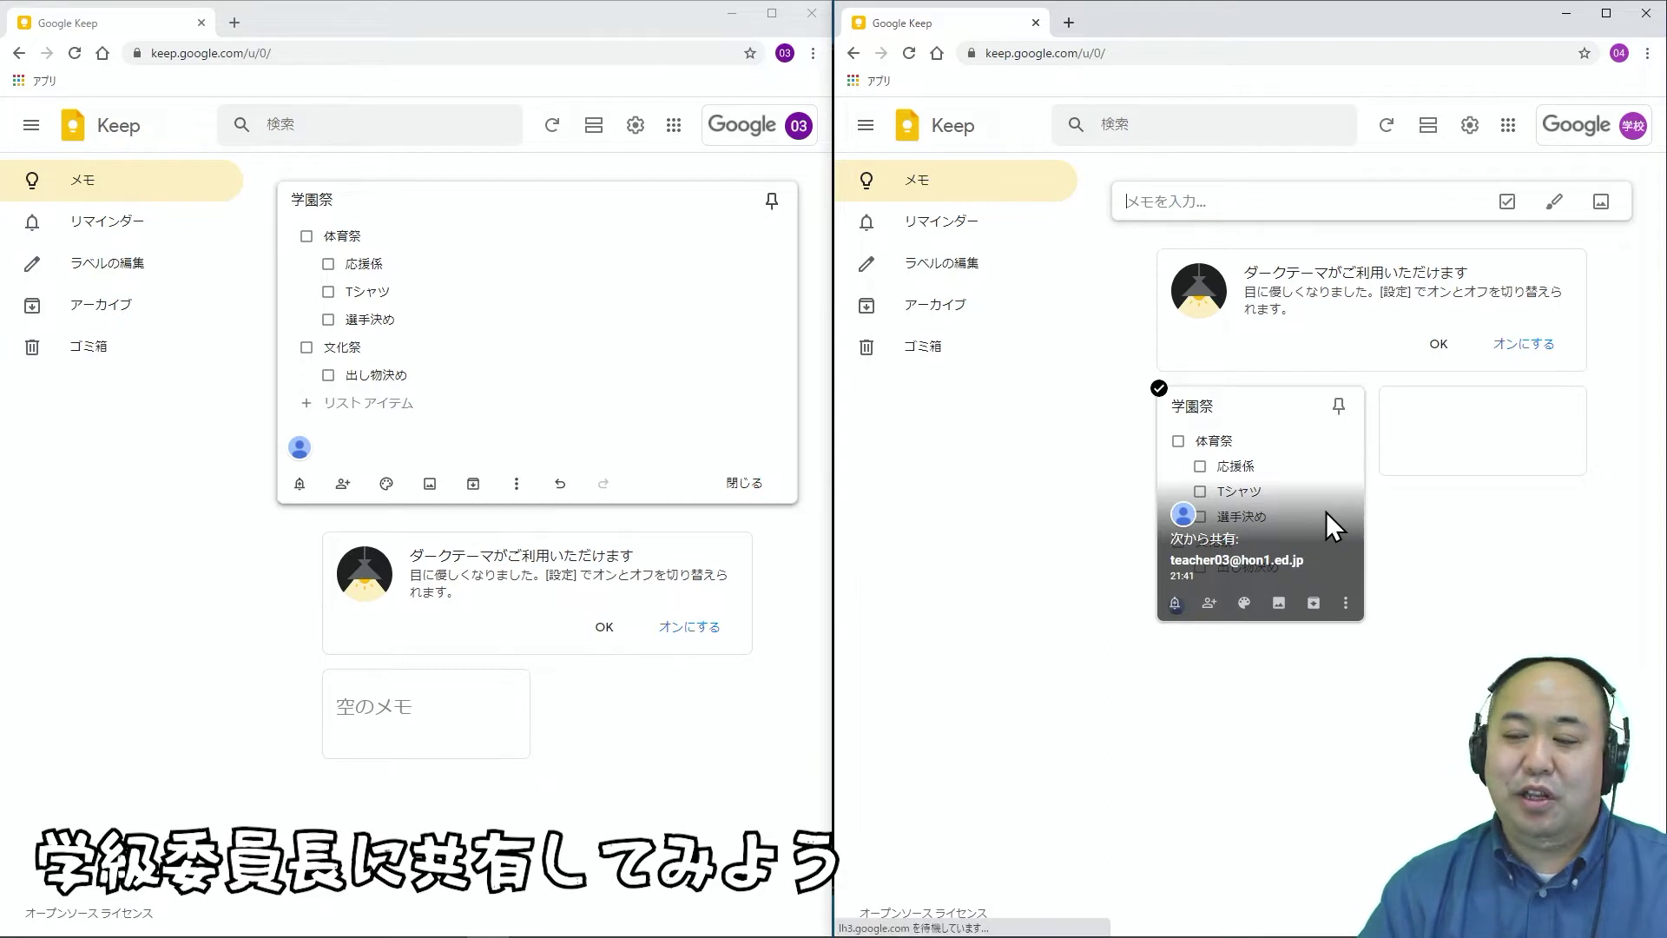
{"action": "left_click", "coordinate": [1326, 512]}
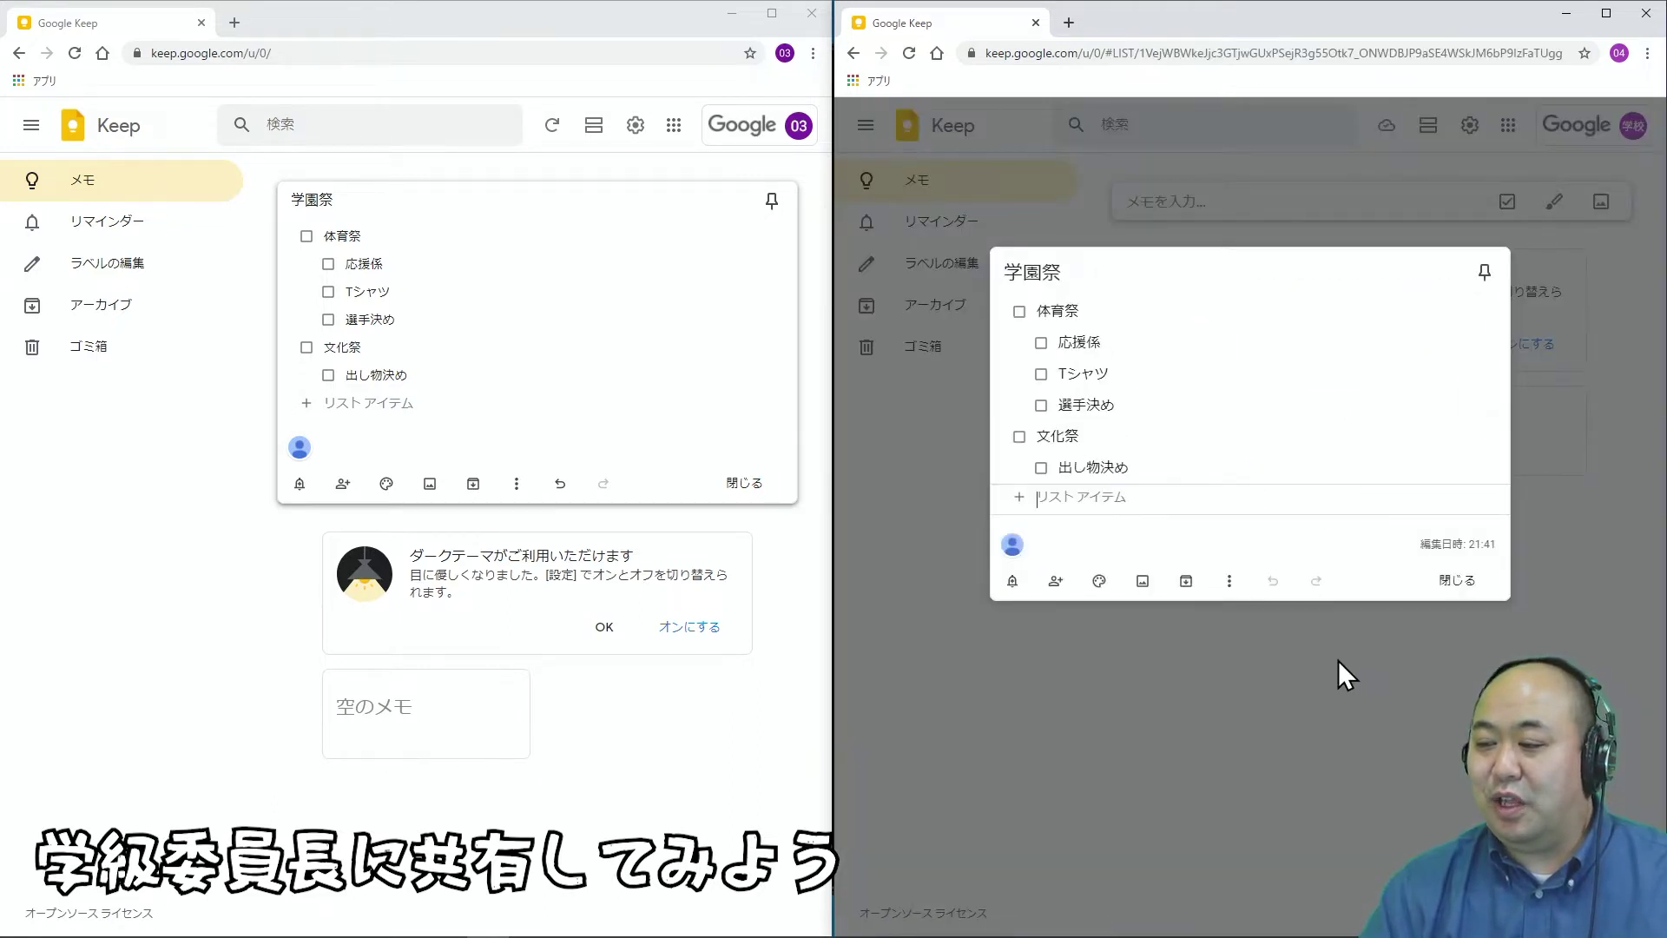
{"action": "left_click", "coordinate": [1041, 342]}
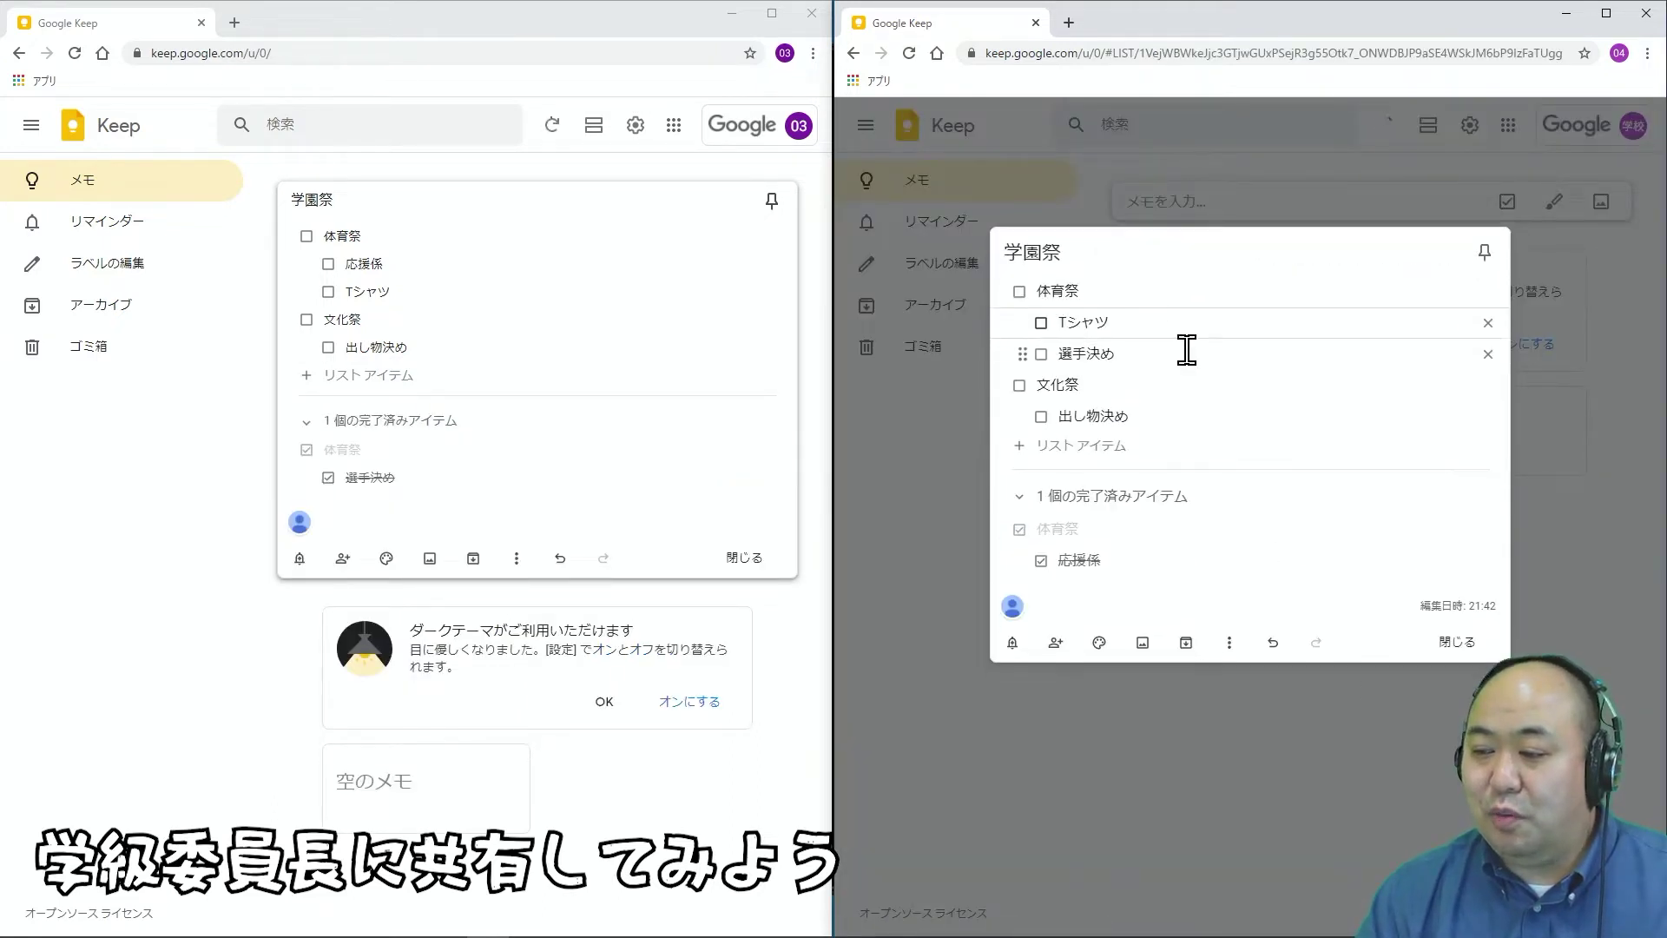
{"action": "left_click", "coordinate": [1042, 414]}
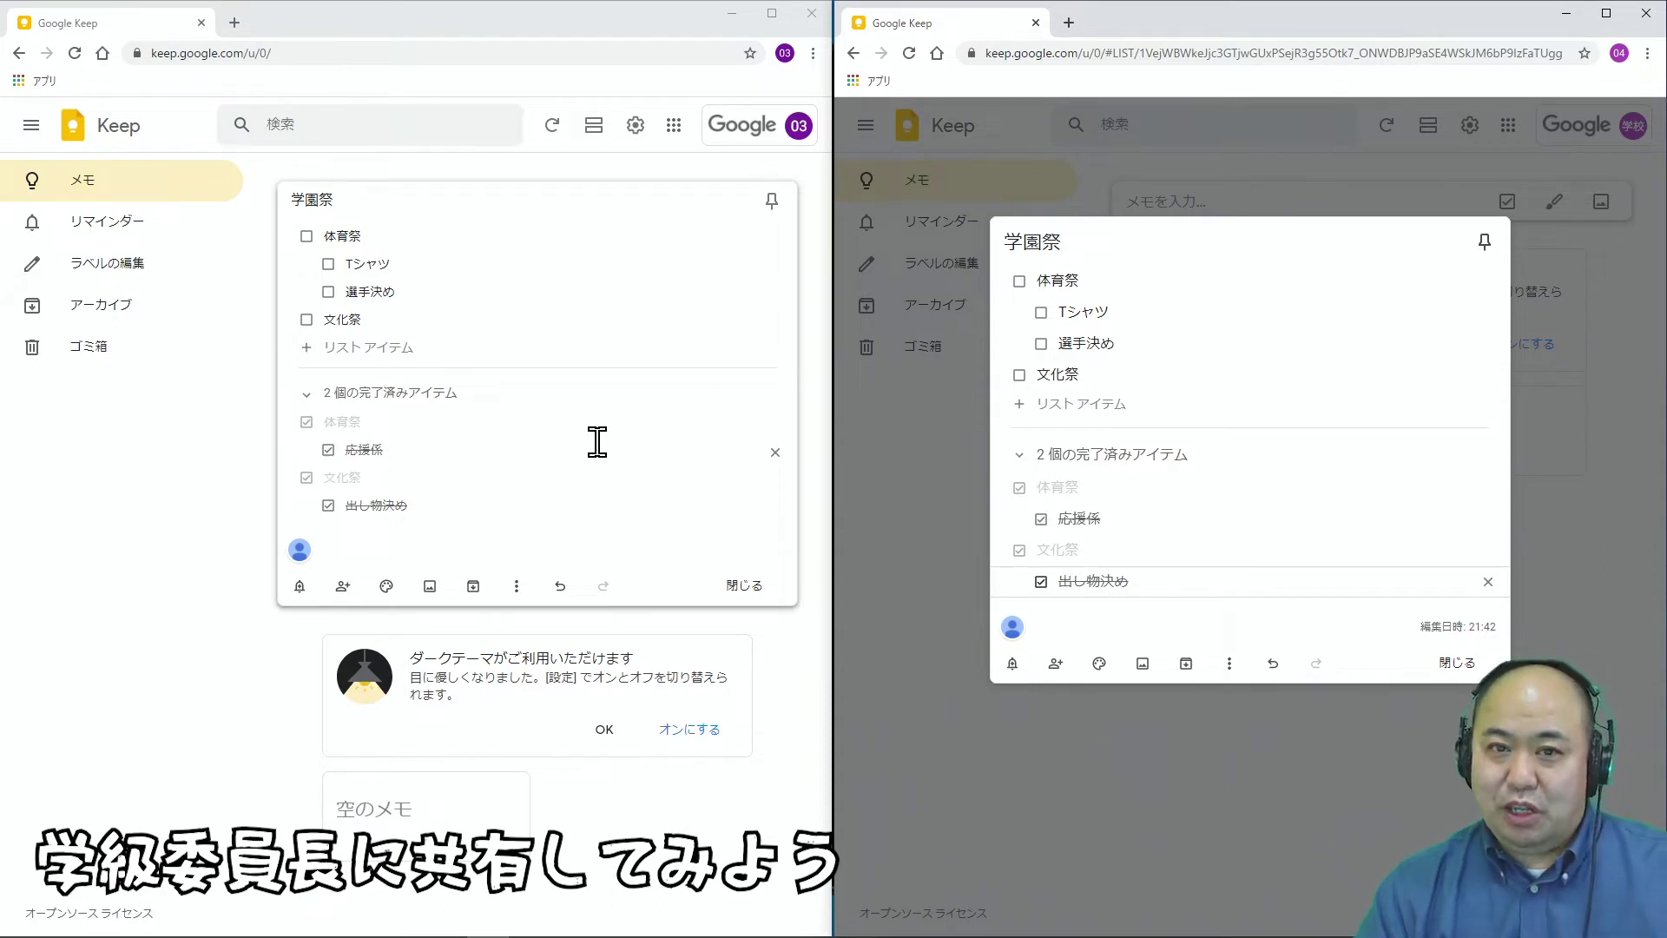
Add a reminder for next Monday, 2021年3月8日 at 8:00, to the teacher's 学園祭 note, save it without repetition and close the note
{"action": "left_click", "coordinate": [299, 588]}
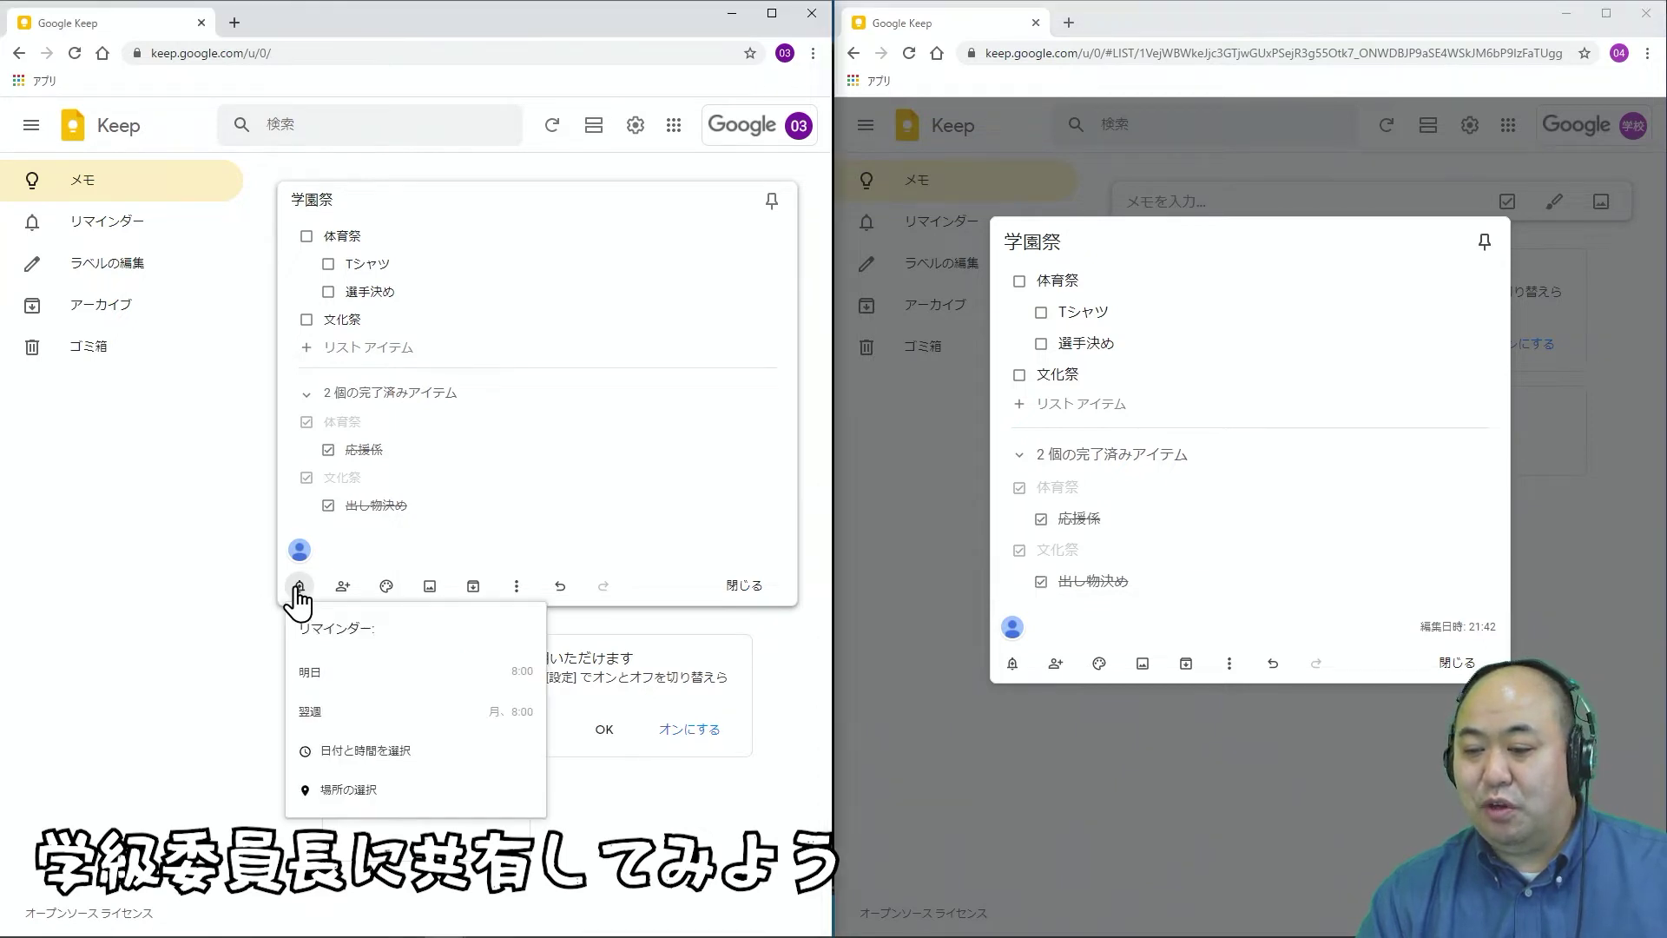
{"action": "left_click", "coordinate": [322, 728]}
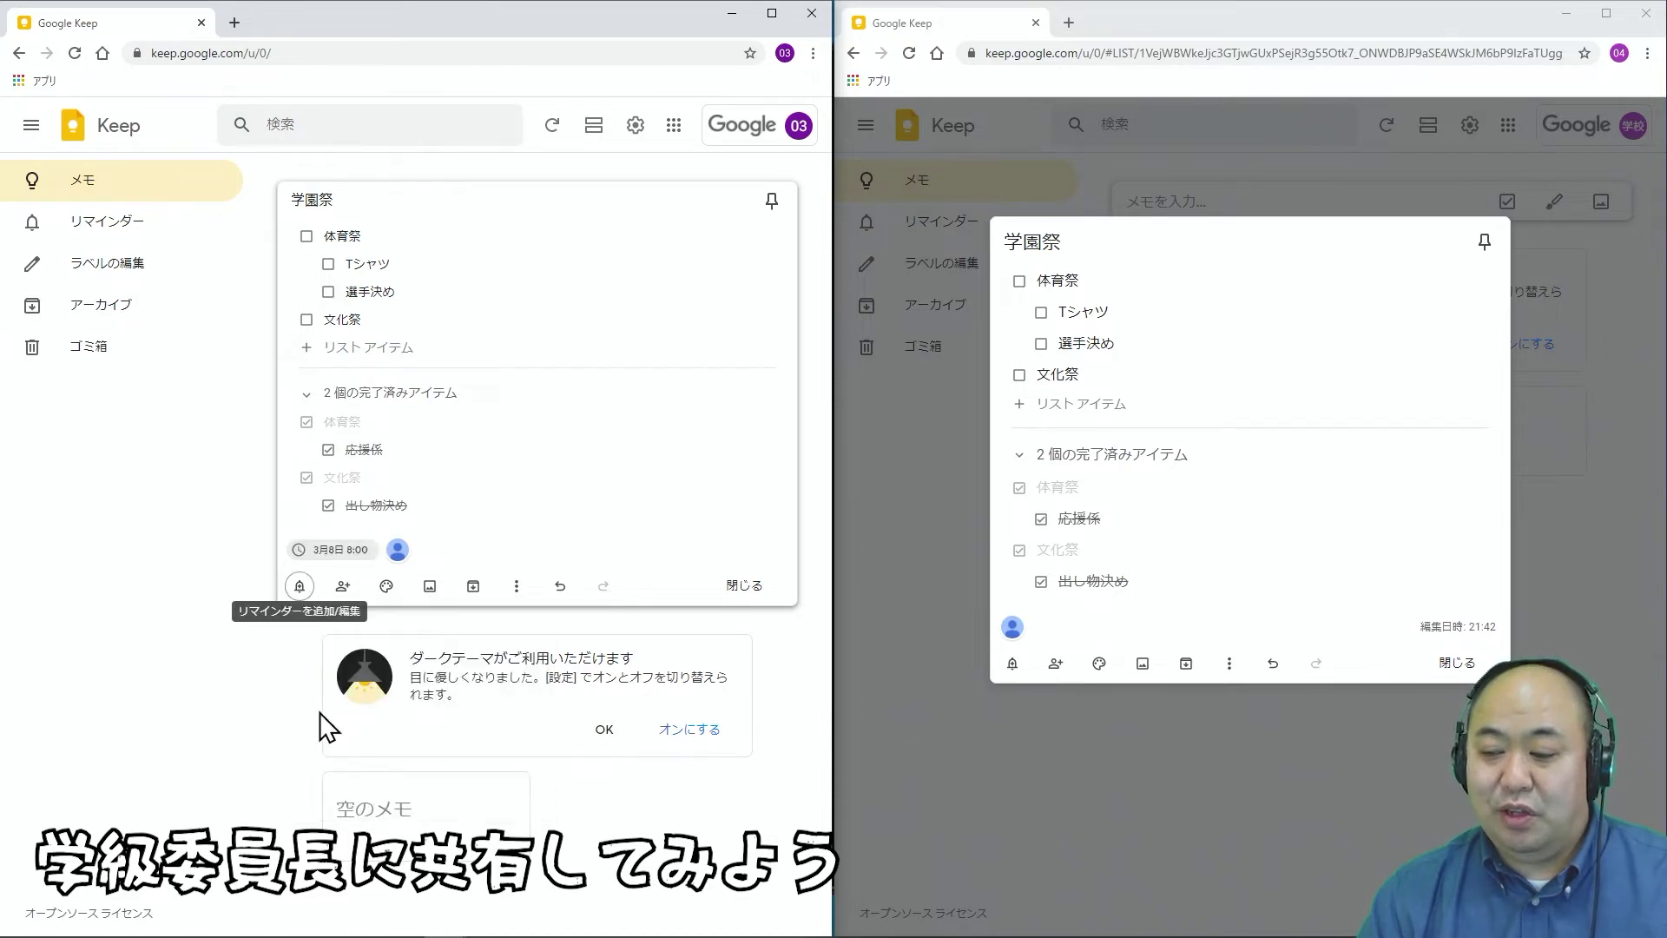
{"action": "left_click", "coordinate": [261, 575]}
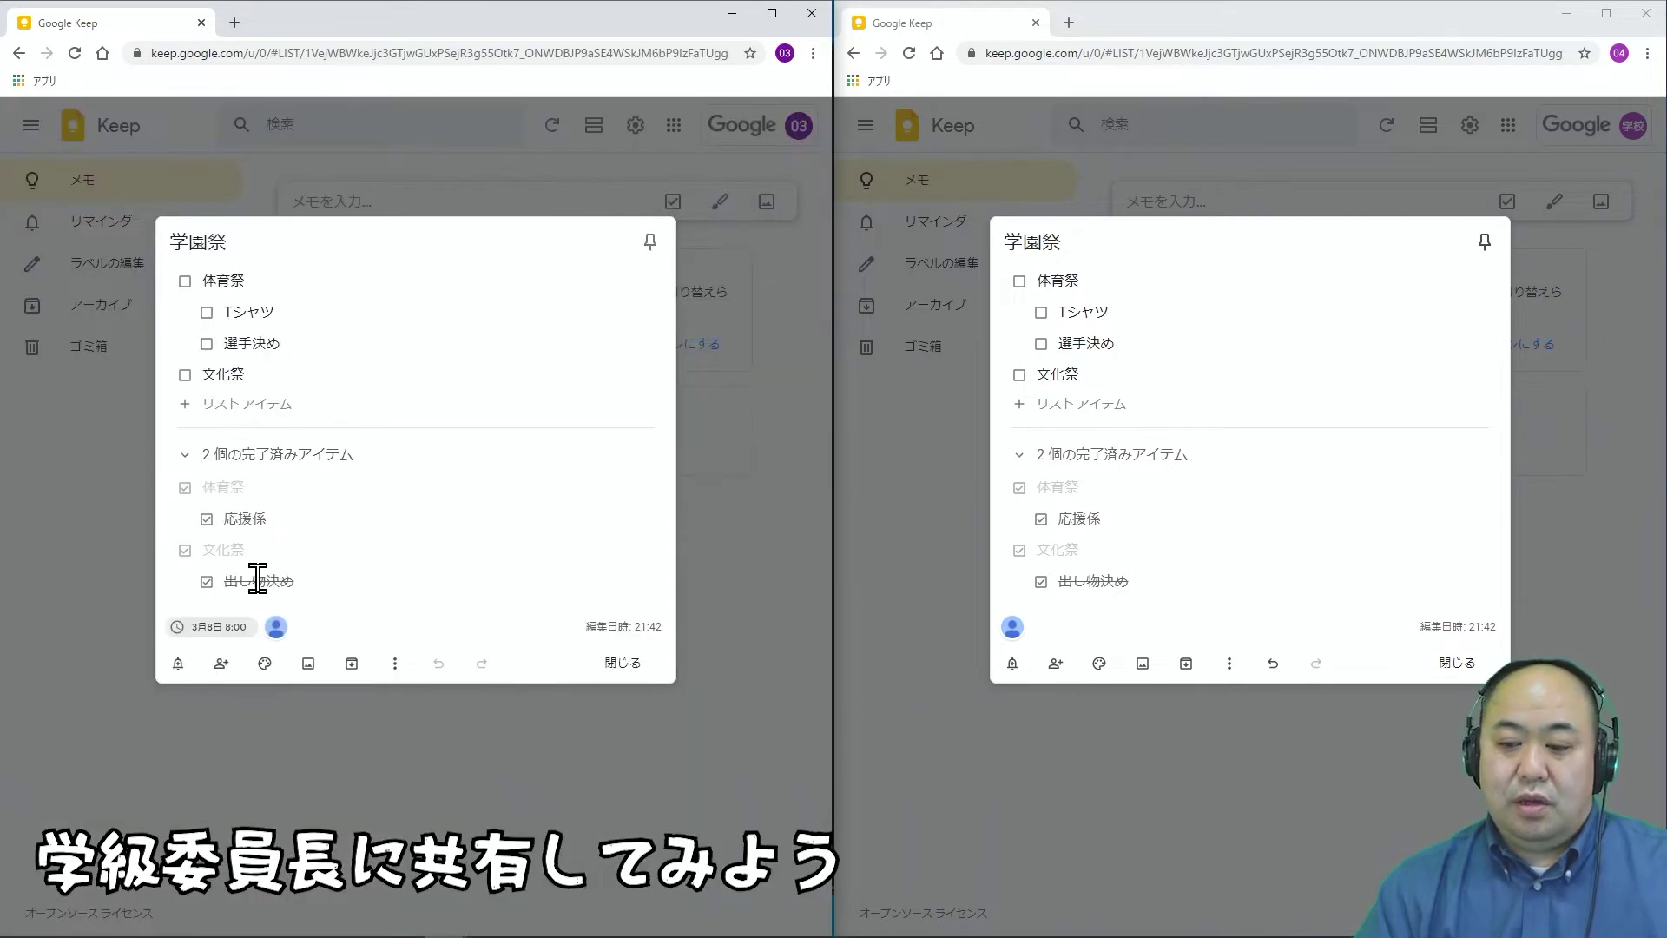
{"action": "left_click", "coordinate": [181, 665]}
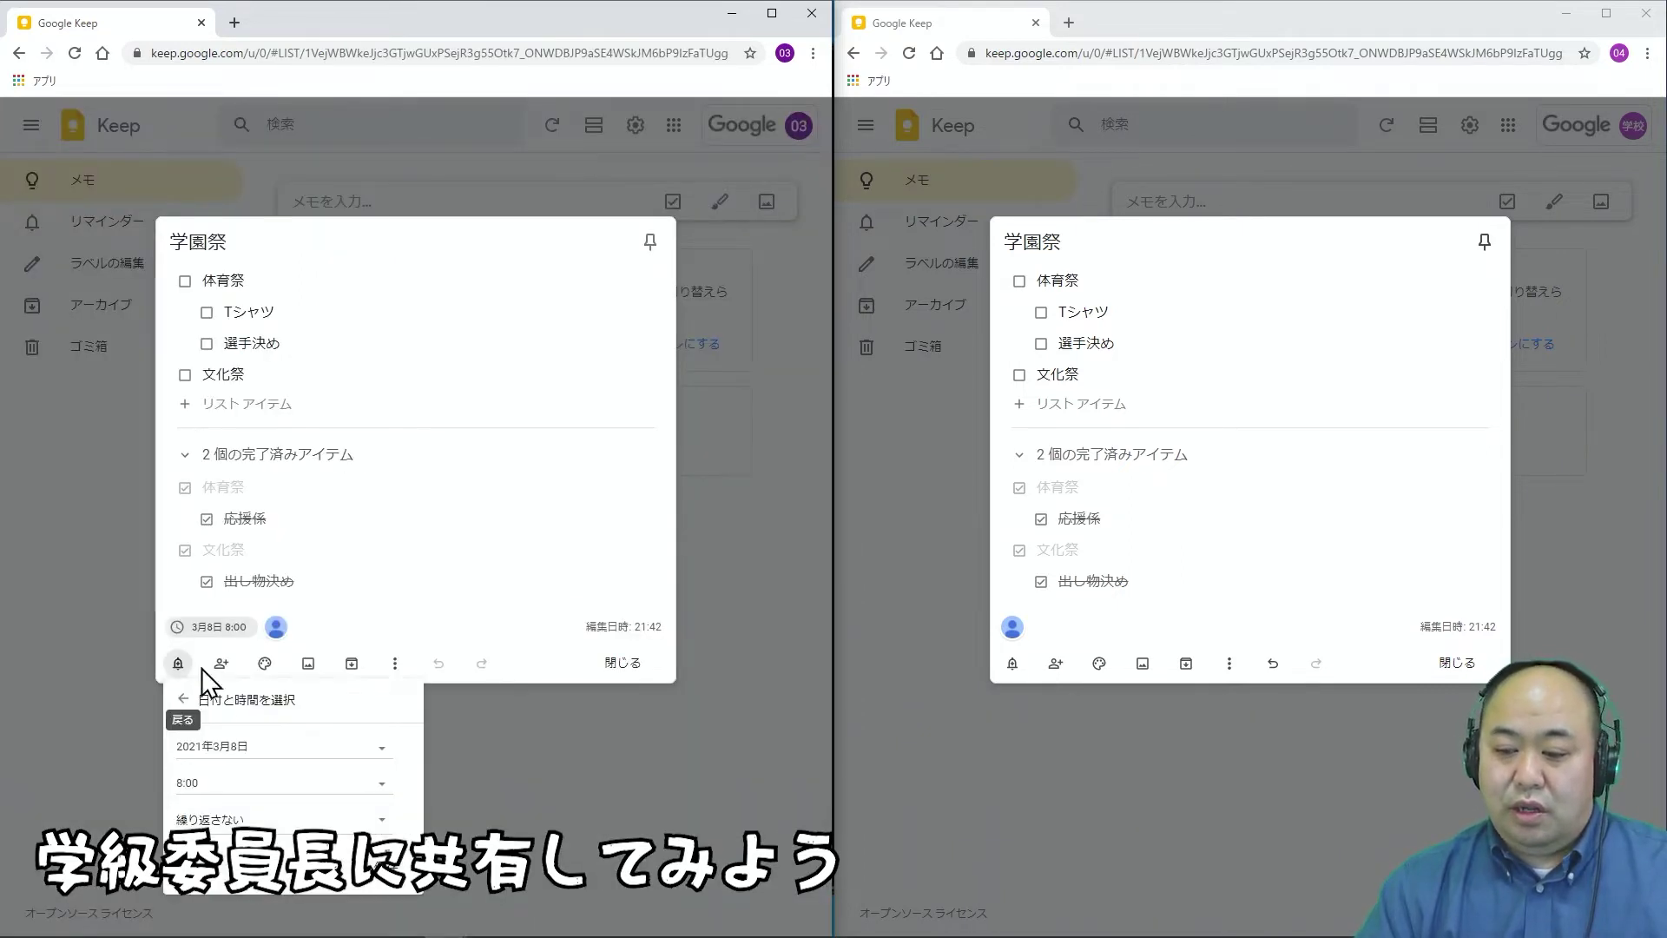
{"action": "left_click", "coordinate": [382, 884]}
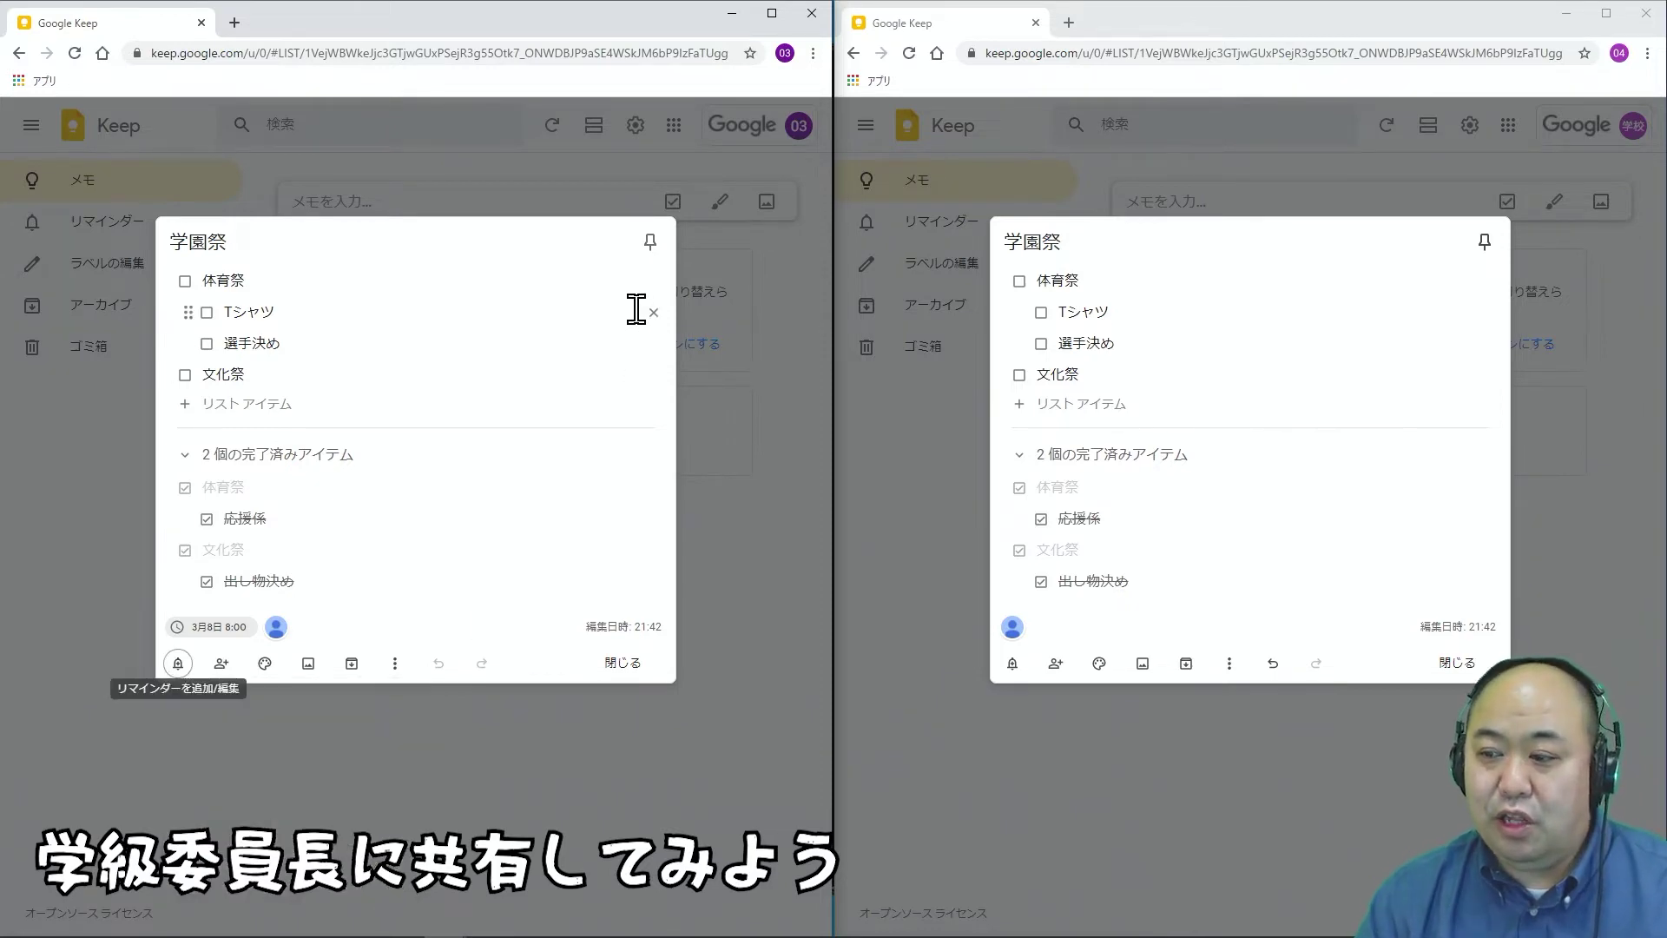
{"action": "left_click", "coordinate": [749, 426]}
Open Google Calendar from the teacher account's Google apps
{"action": "left_click", "coordinate": [674, 125]}
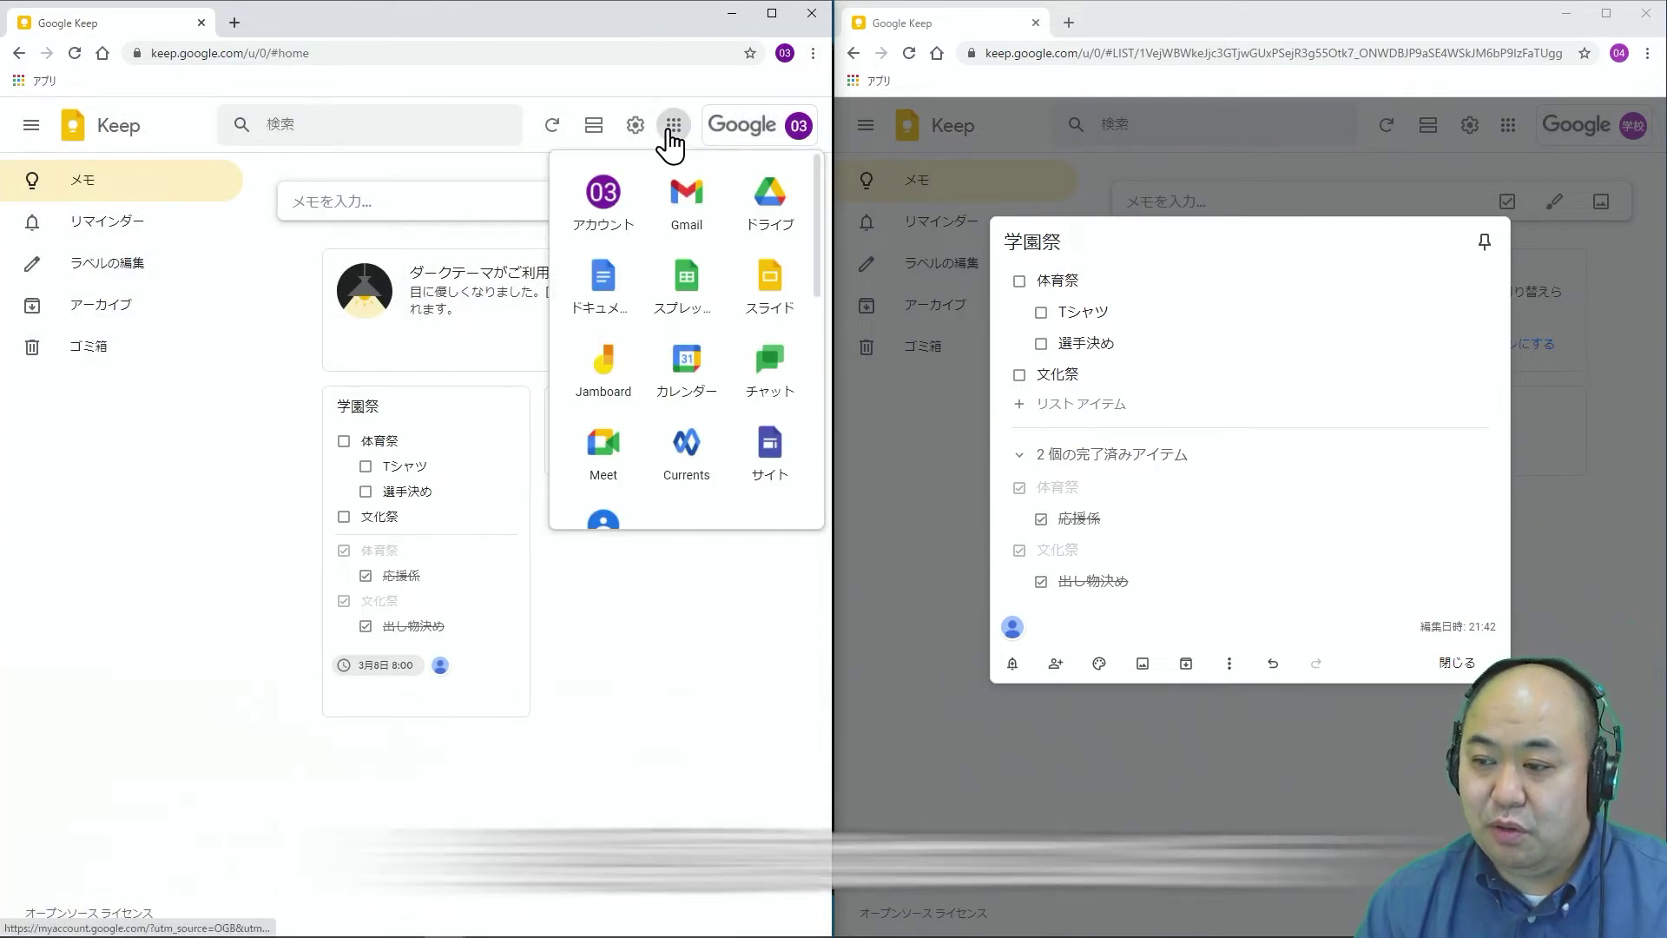
{"action": "left_click", "coordinate": [689, 379]}
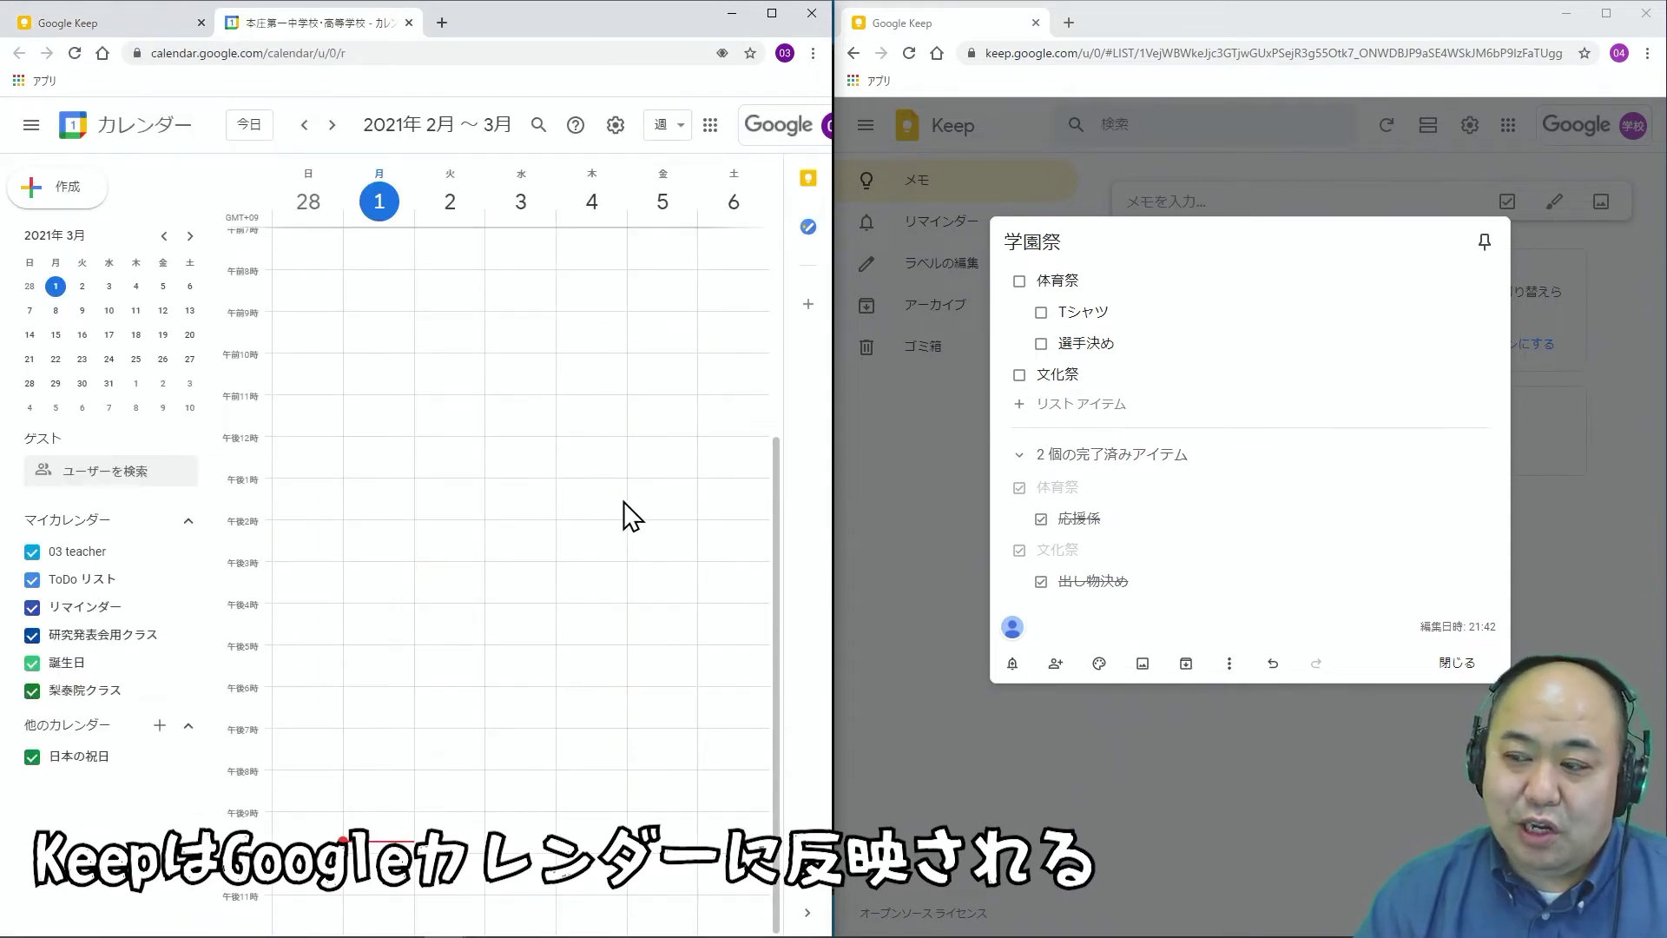
Show the Keep notes alongside the teacher's calendar
{"action": "left_click", "coordinate": [806, 181]}
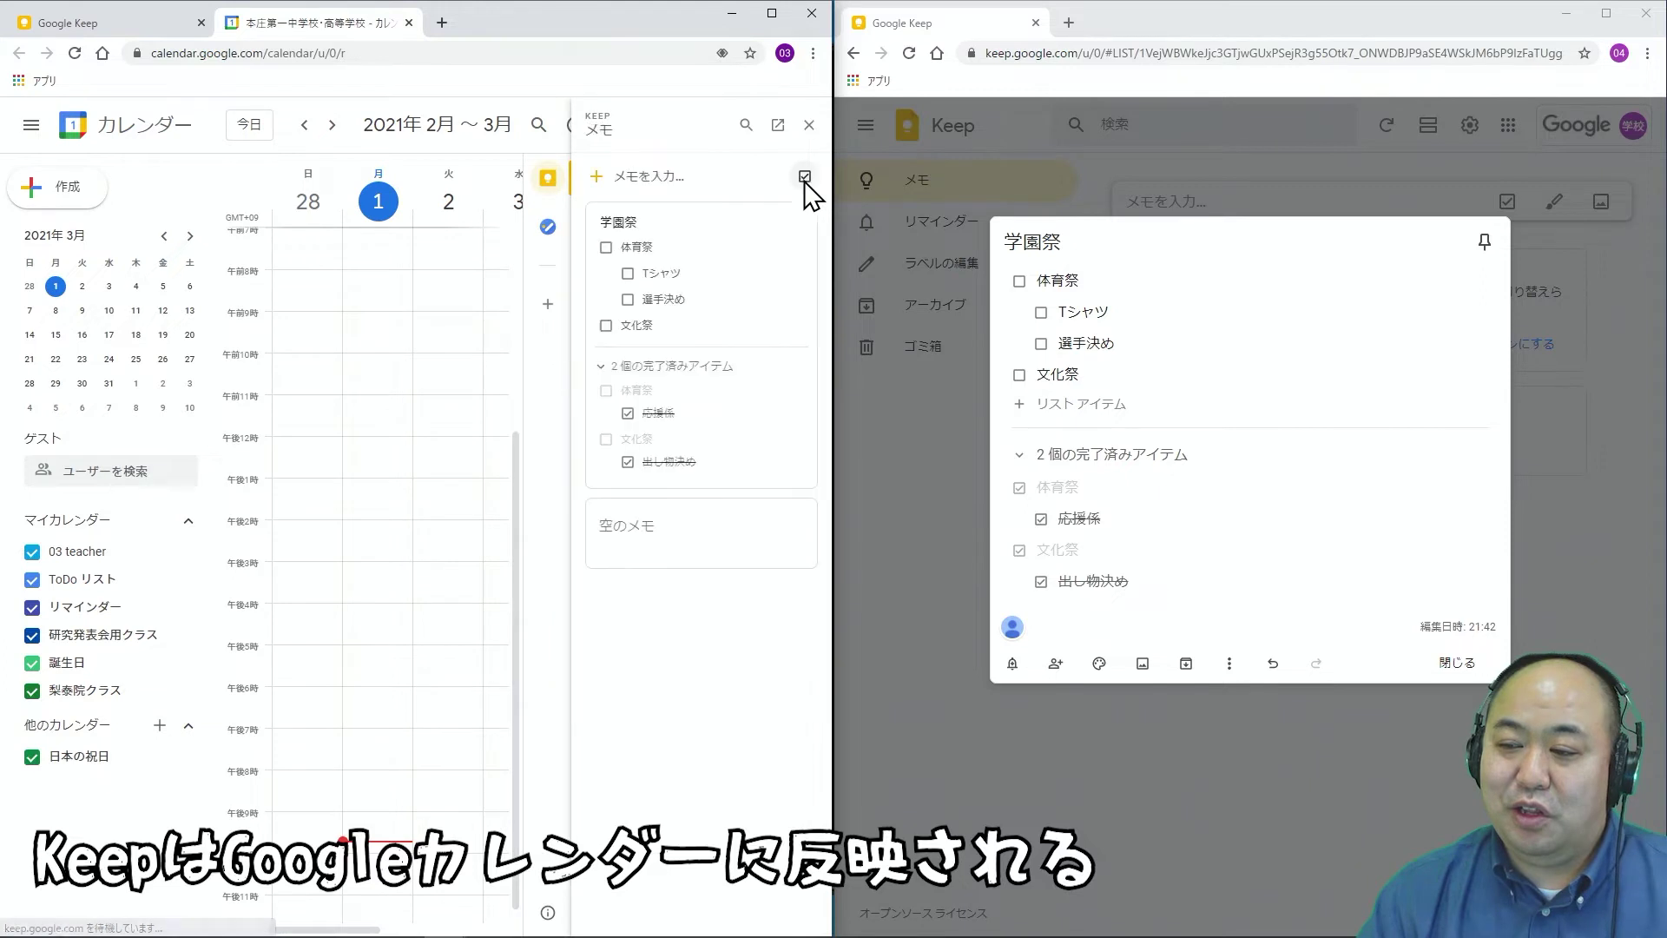
Open the 学園祭 reminder on March 8 in next week's calendar, view its related note in Keep and close the note
{"action": "left_click", "coordinate": [332, 125]}
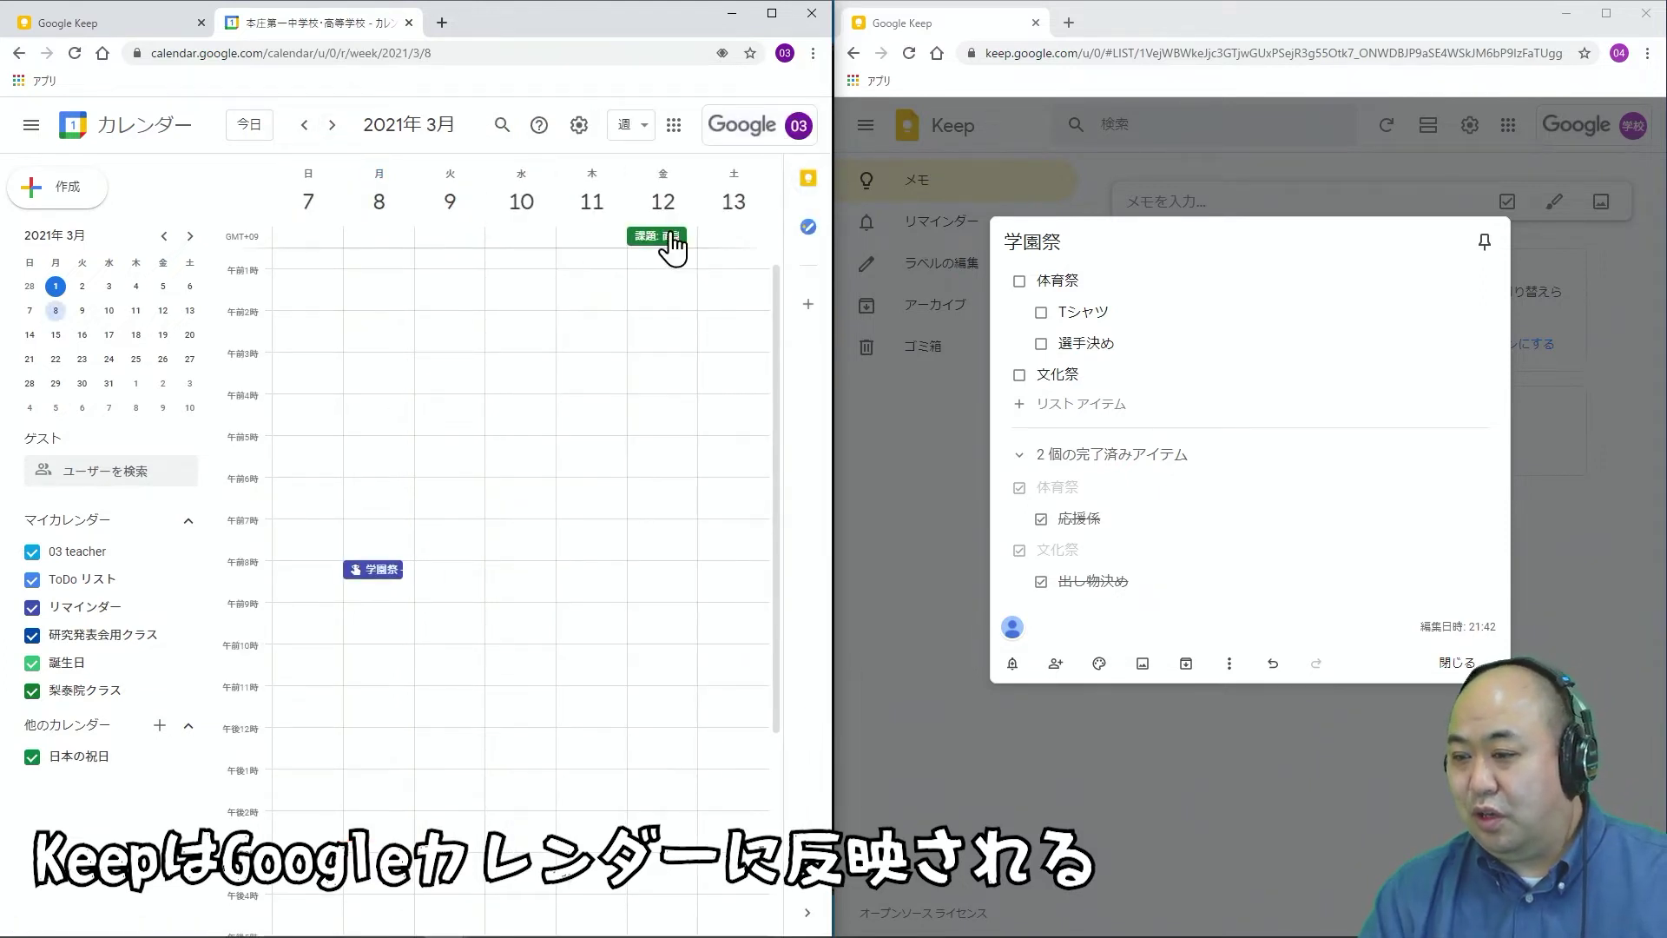
{"action": "left_click", "coordinate": [380, 572]}
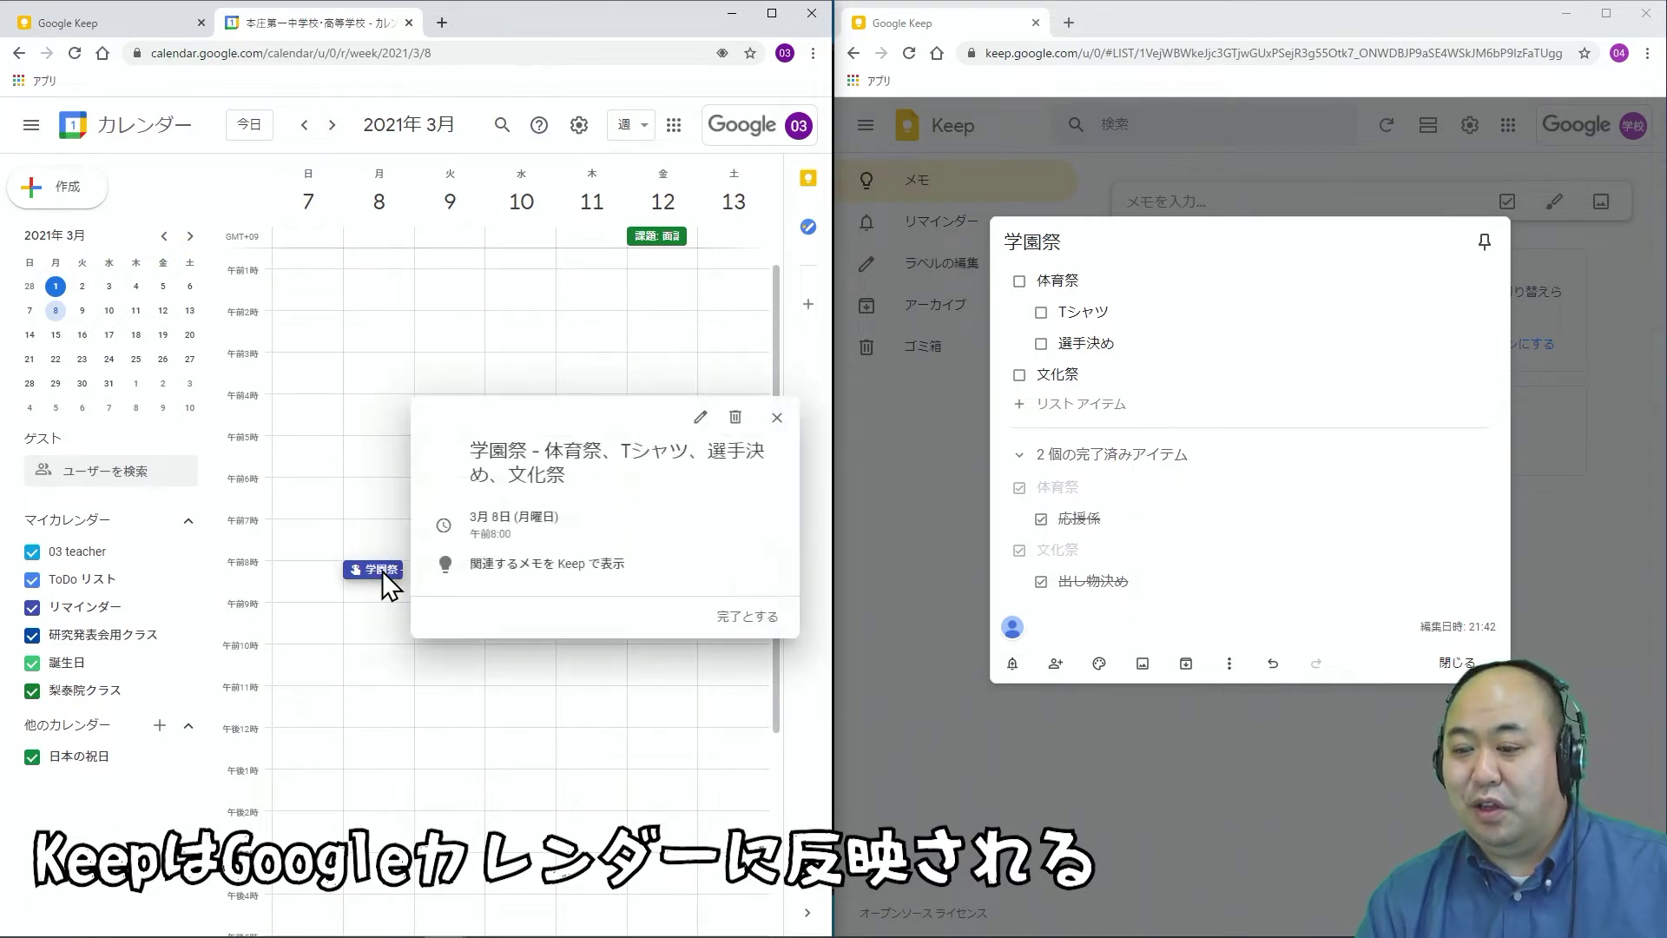
{"action": "left_click", "coordinate": [531, 580]}
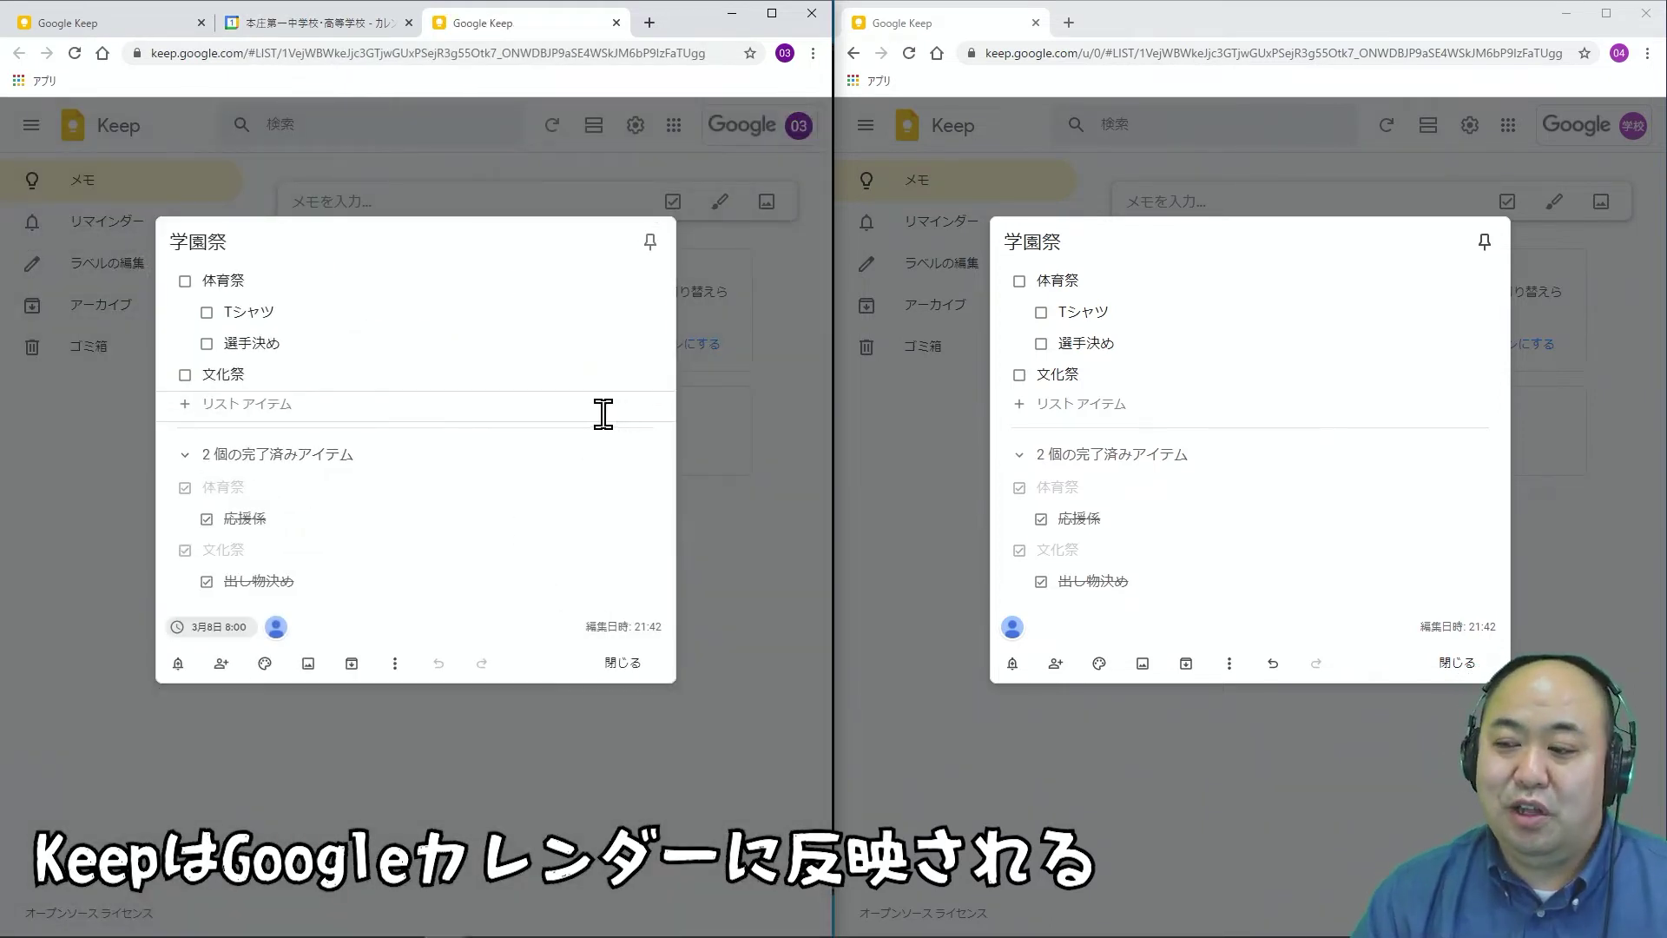
{"action": "left_click", "coordinate": [721, 491]}
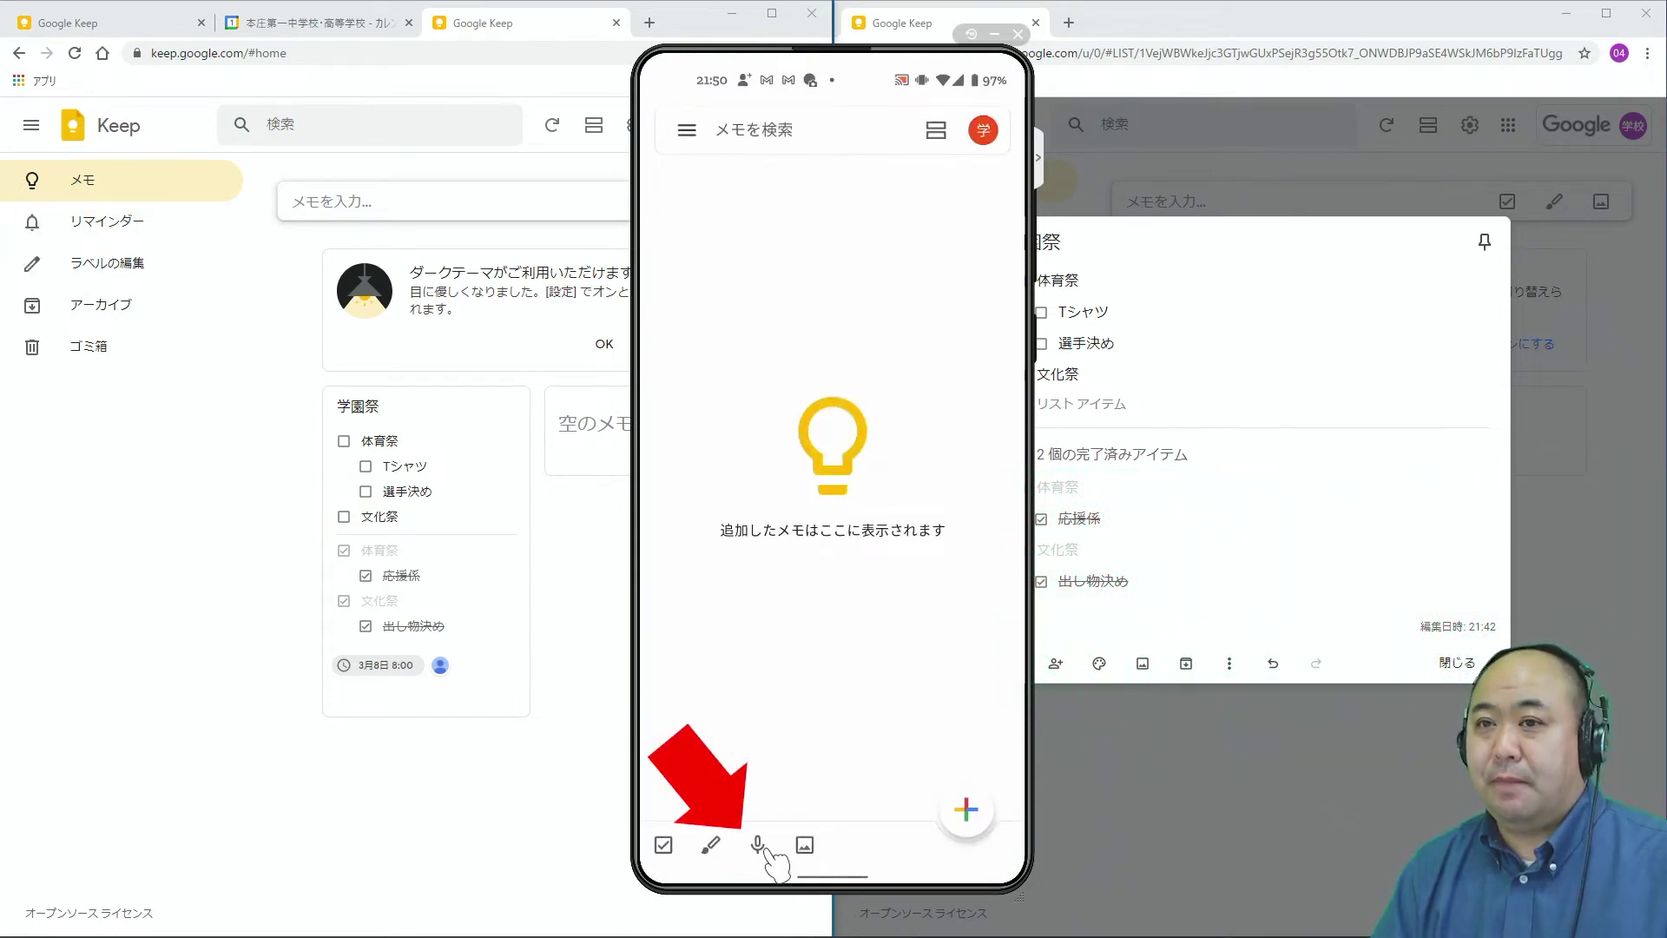
Record the voice memo 明日学校に着いたら花壇に水をやる in the phone's Keep app and add a location reminder for 青山学院大学
{"action": "left_click", "coordinate": [760, 844]}
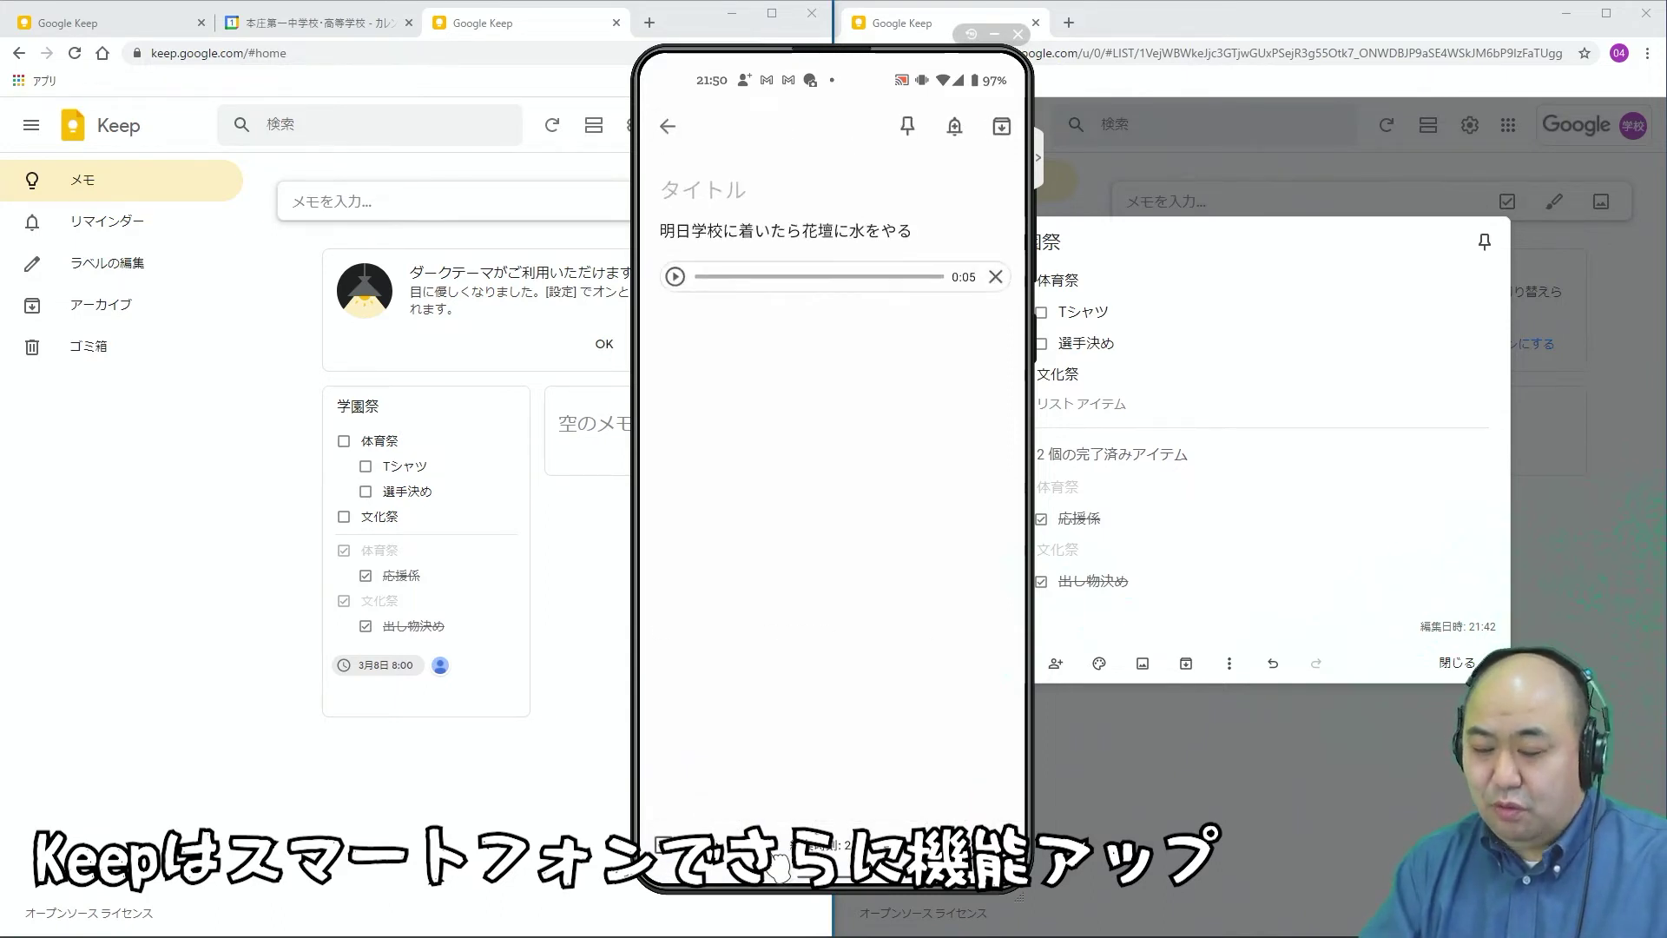
{"action": "left_click", "coordinate": [964, 137]}
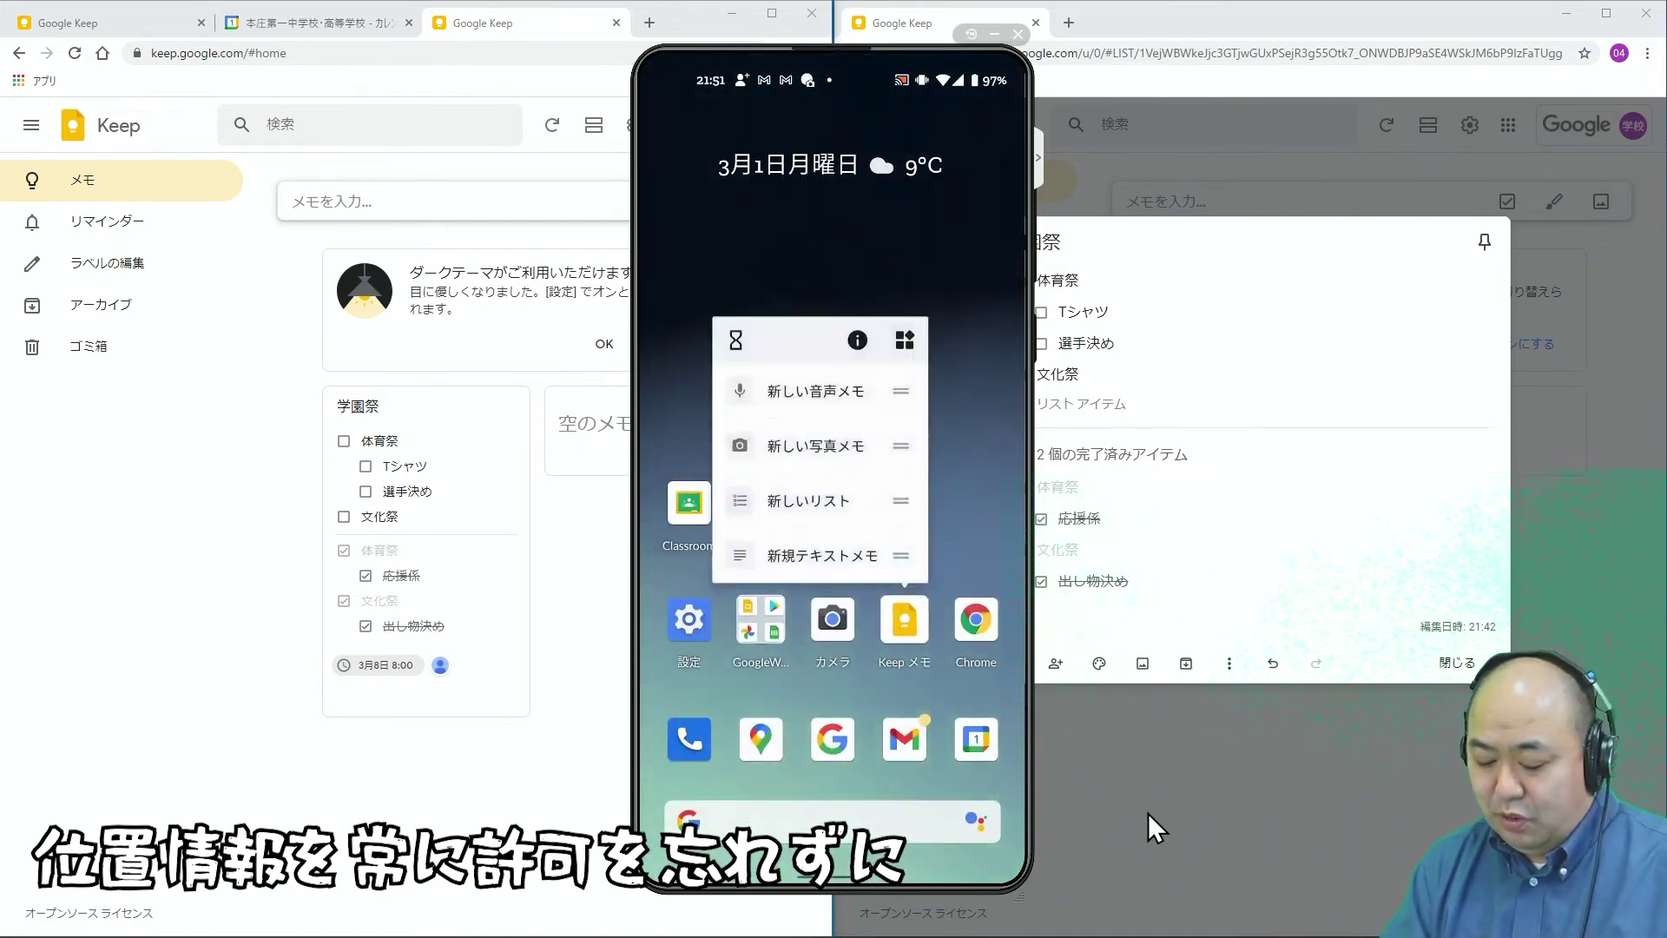
Check the phone's location permission for Keep メモ against the 常に許可 option, and return to the Keep notes list
{"action": "left_click", "coordinate": [858, 340]}
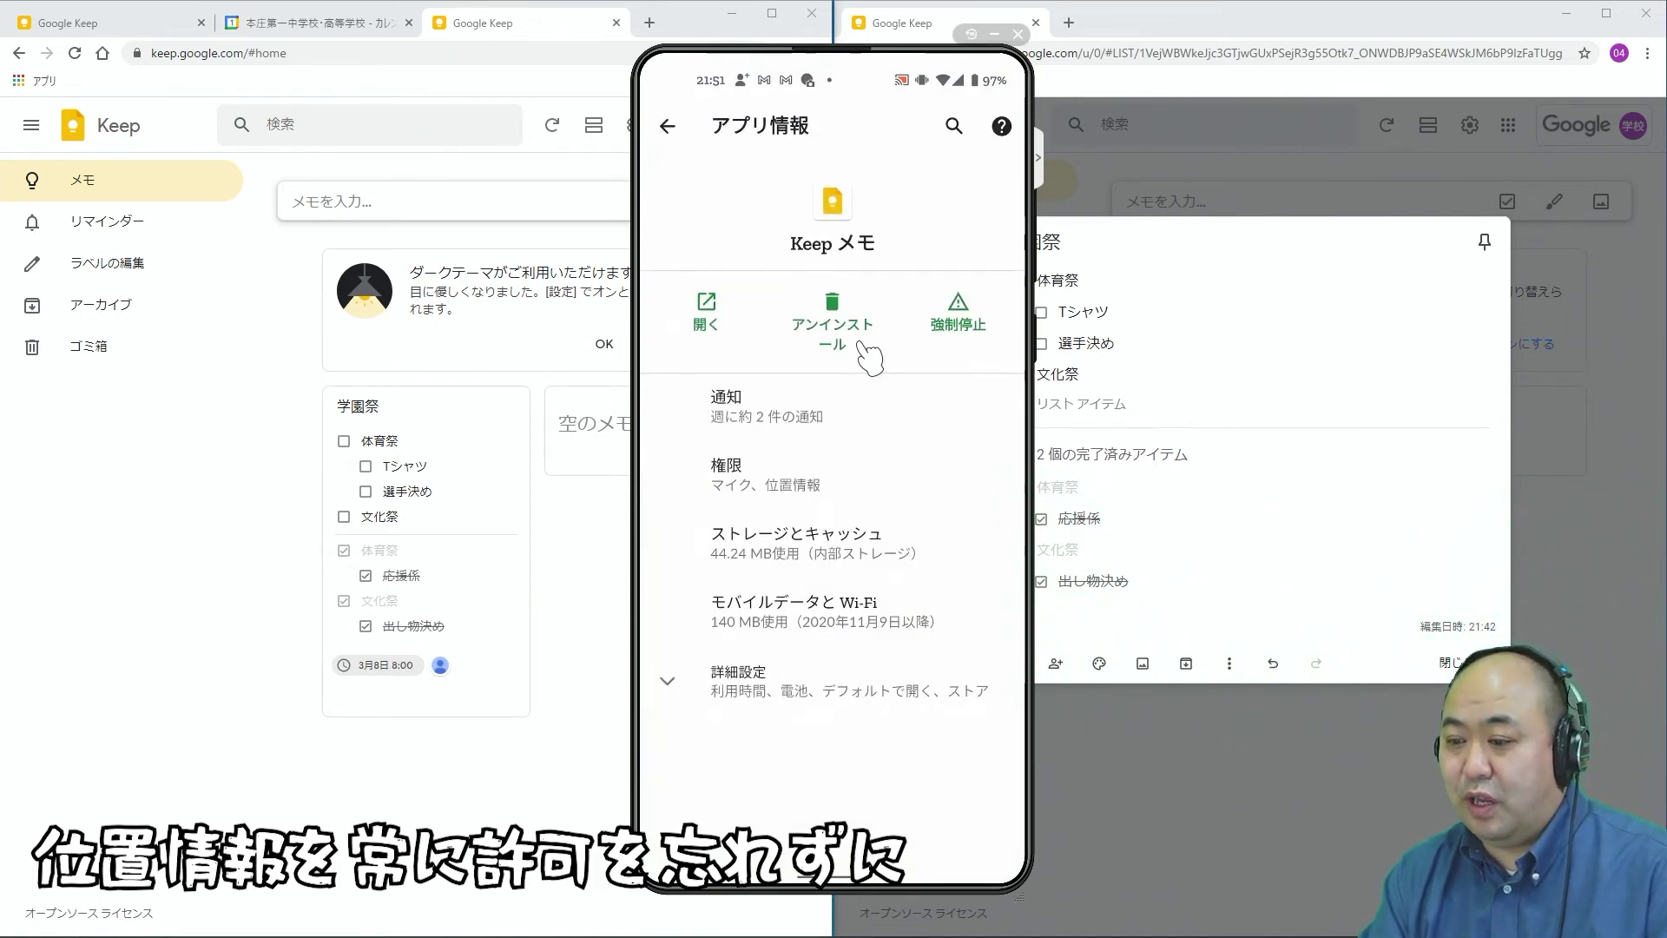
{"action": "left_click", "coordinate": [856, 495]}
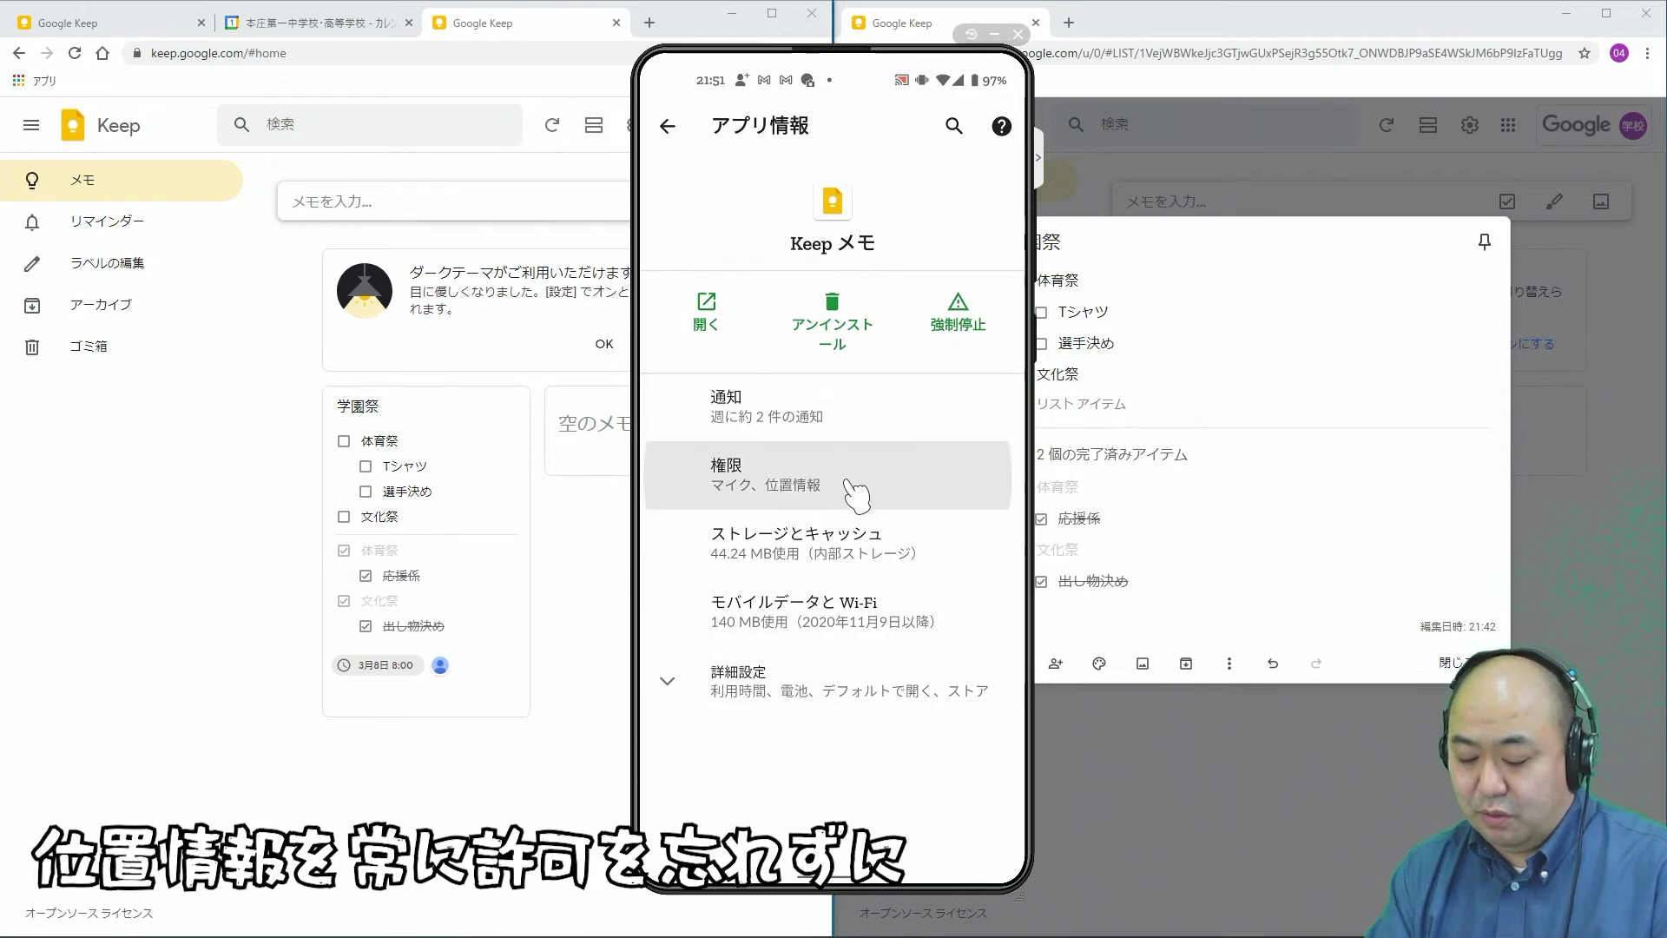
{"action": "left_click", "coordinate": [846, 450]}
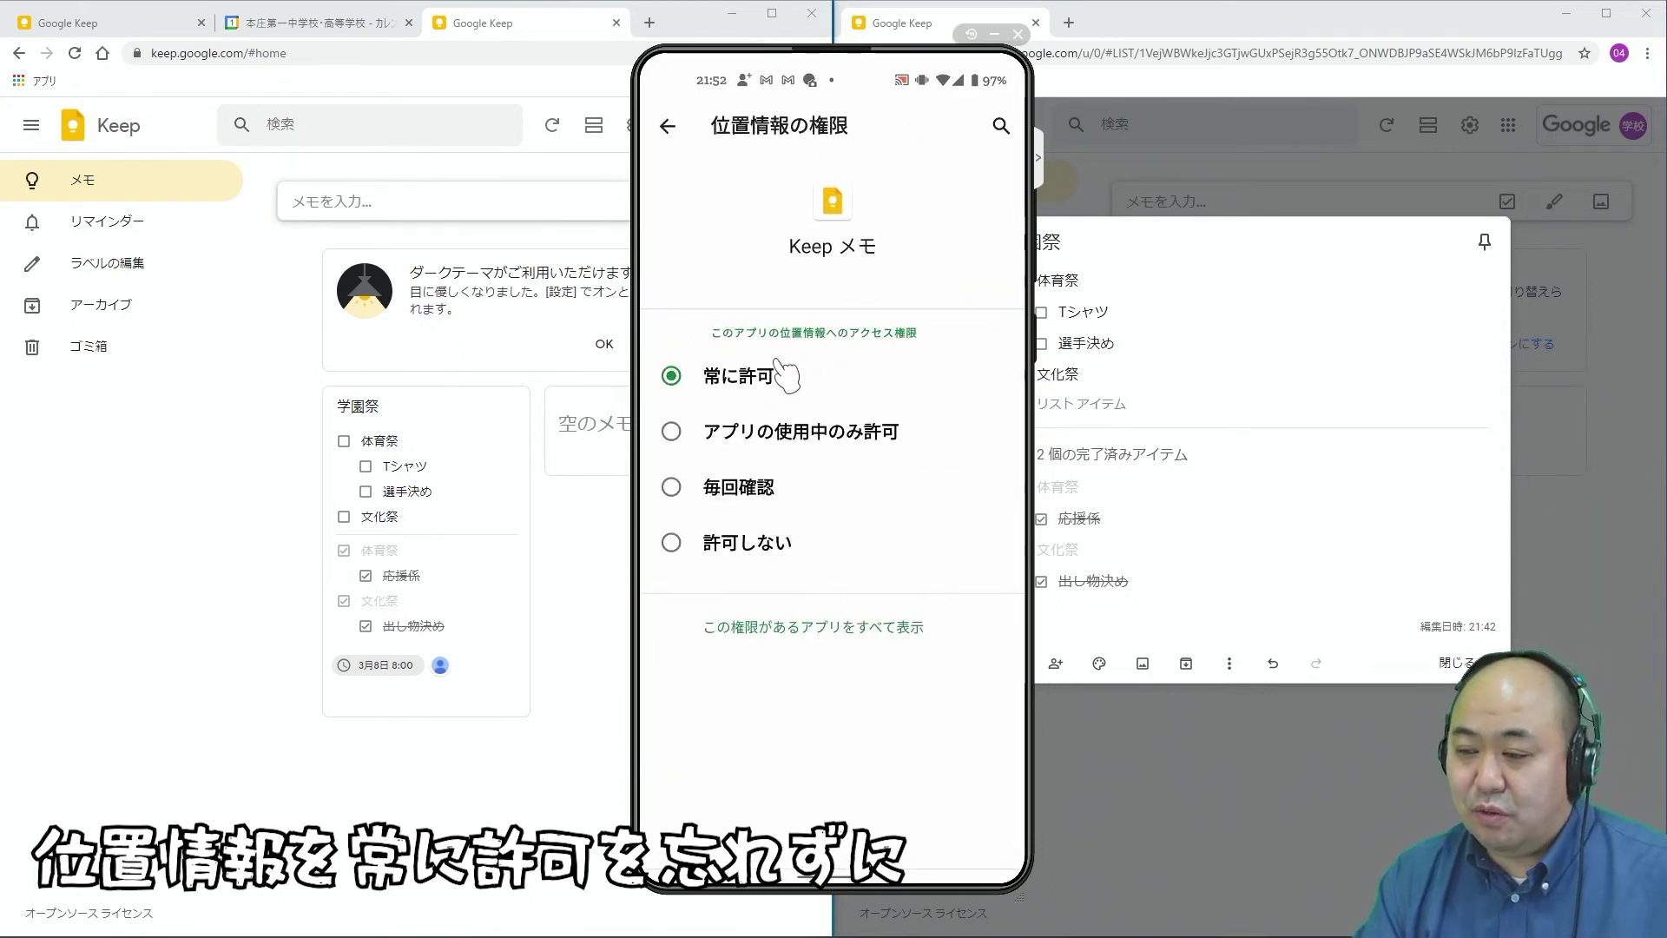
{"action": "right_click", "coordinate": [946, 406]}
{"action": "right_click", "coordinate": [946, 407]}
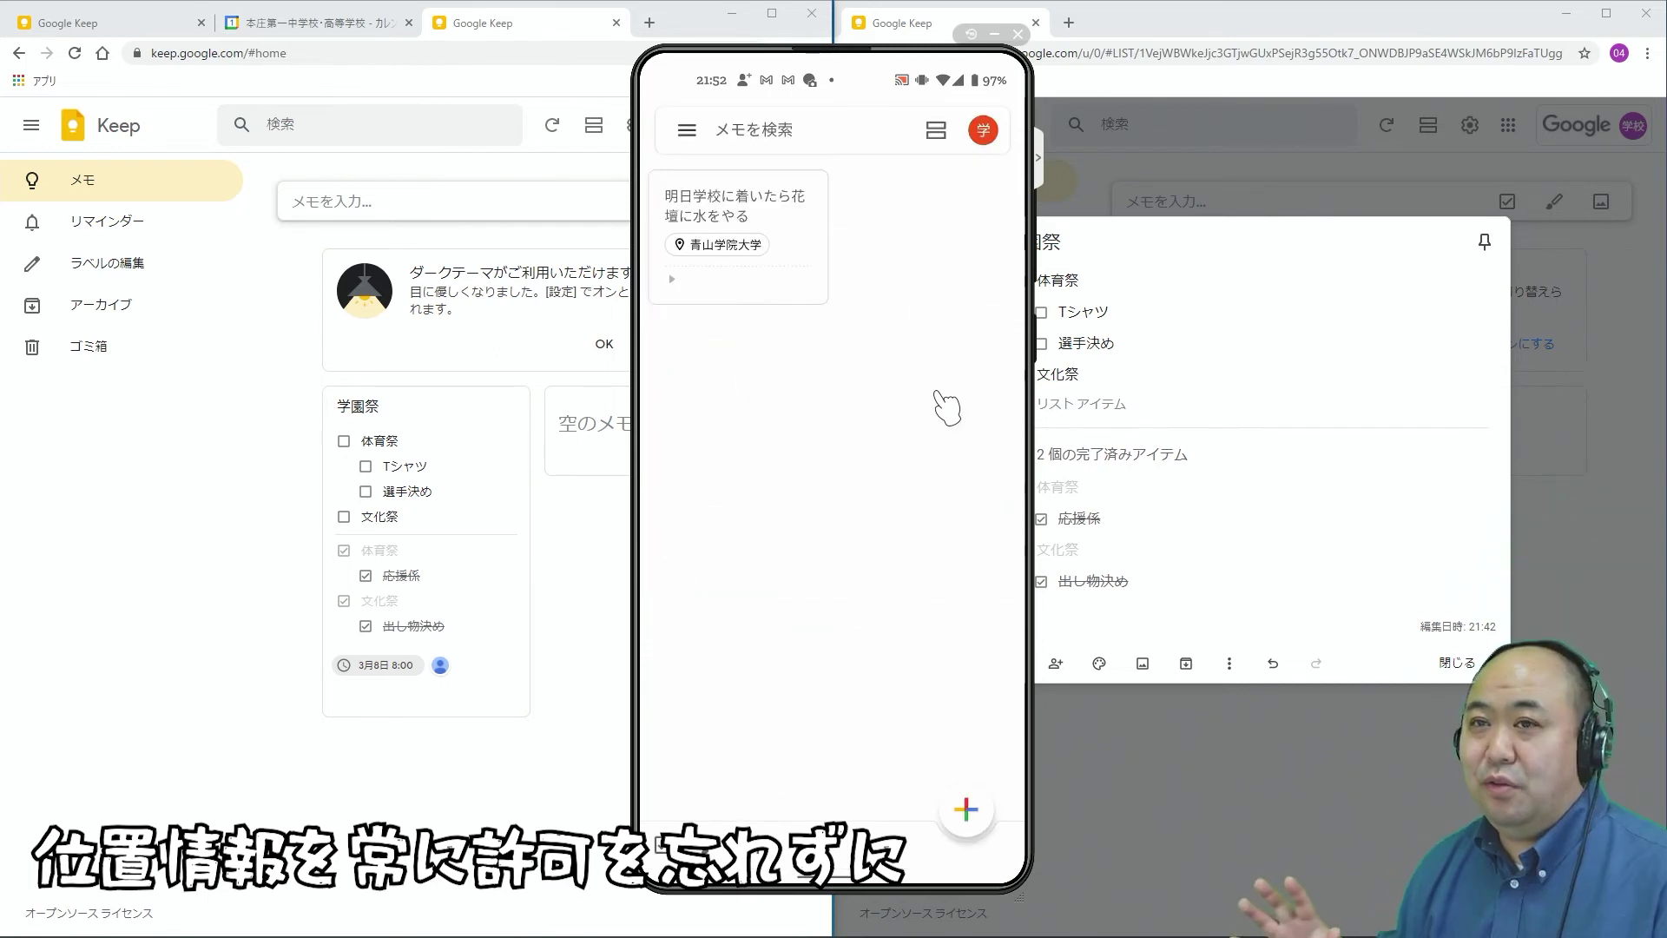